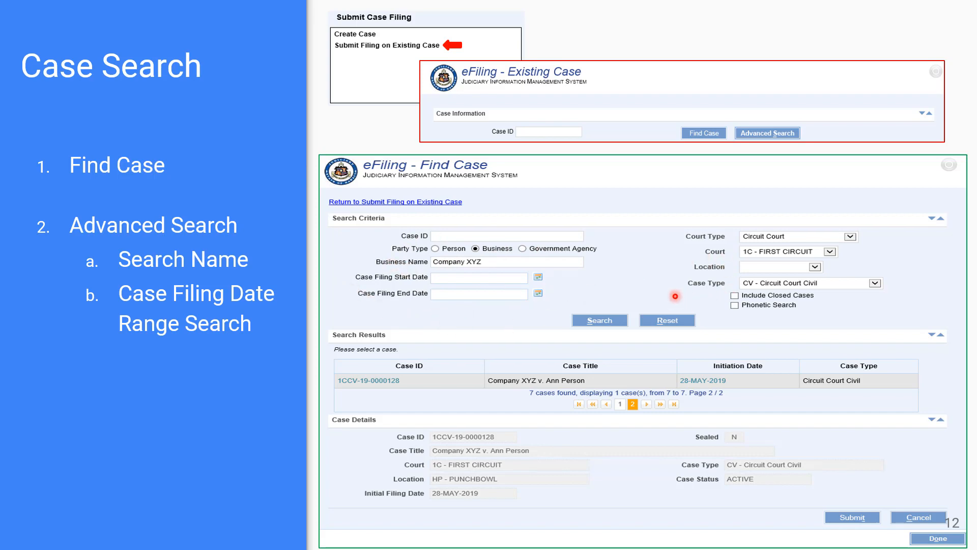
pyautogui.press('Right')
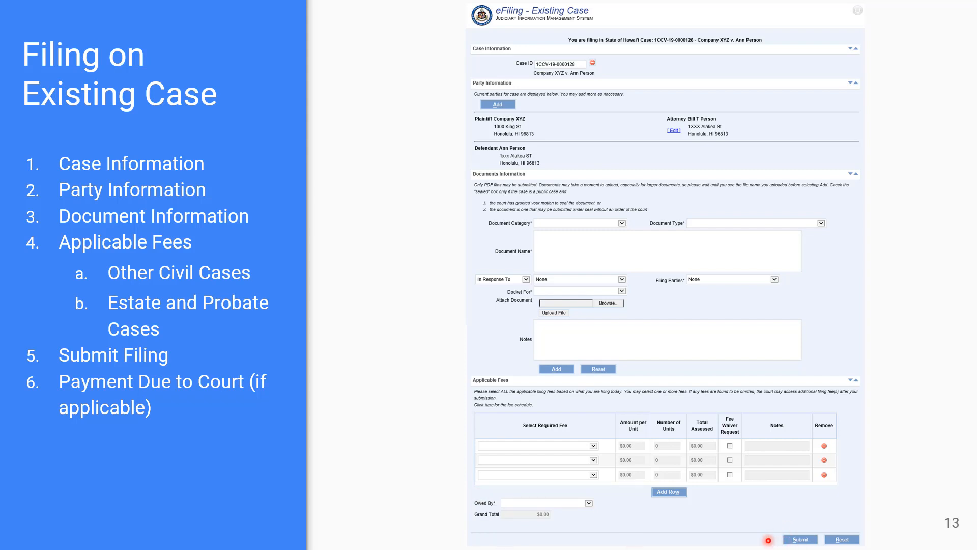
pyautogui.press('Right')
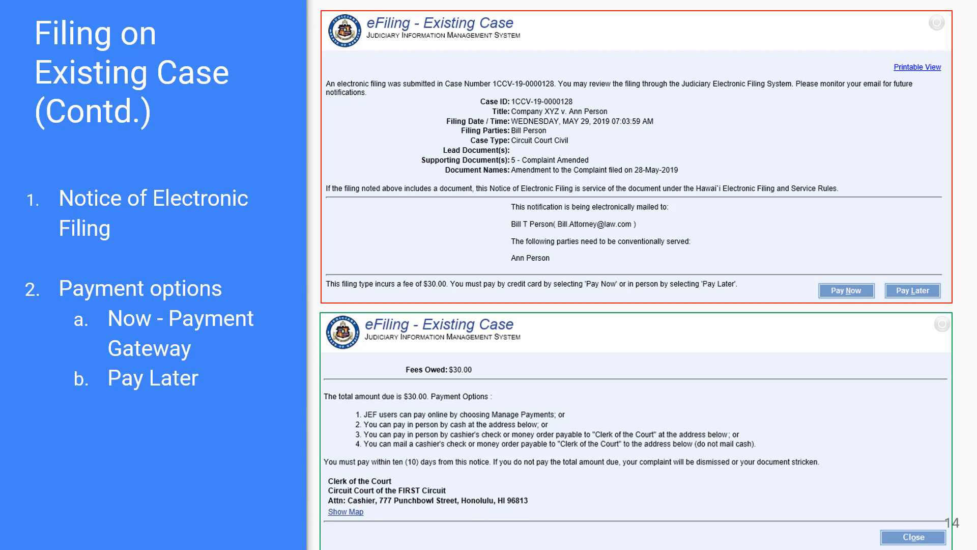
pyautogui.press('Right')
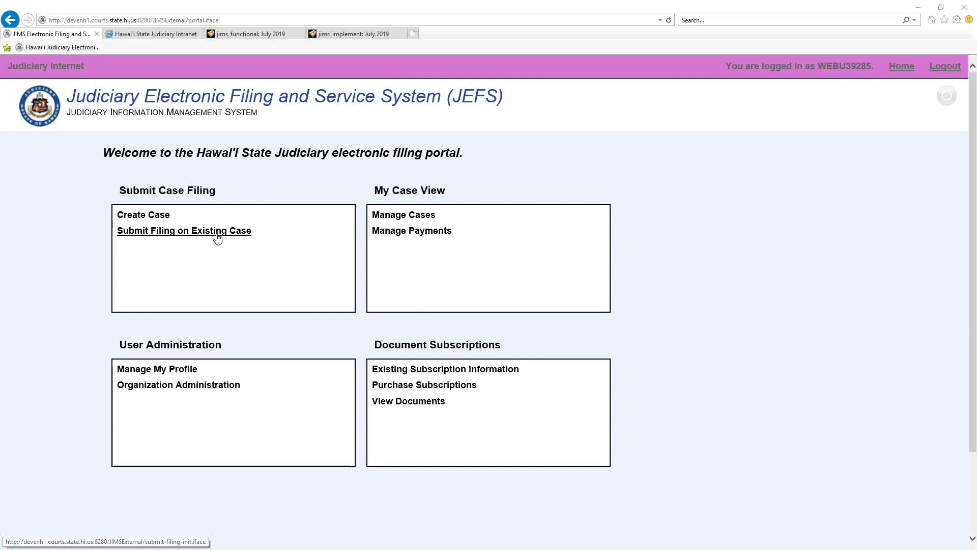
# Start a filing on an existing case and find the case with Case ID 1ccv-19-68.
pyautogui.click(173, 231)
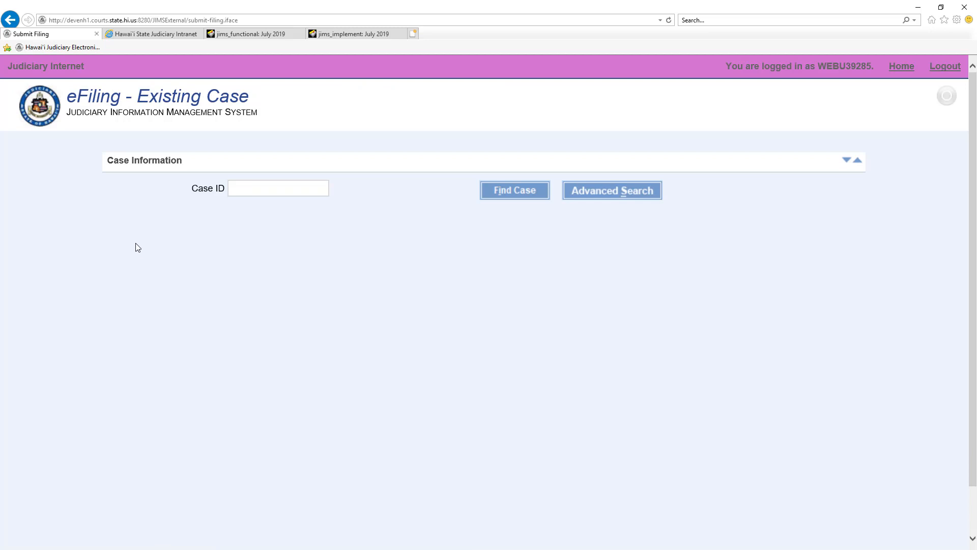
pyautogui.click(247, 188)
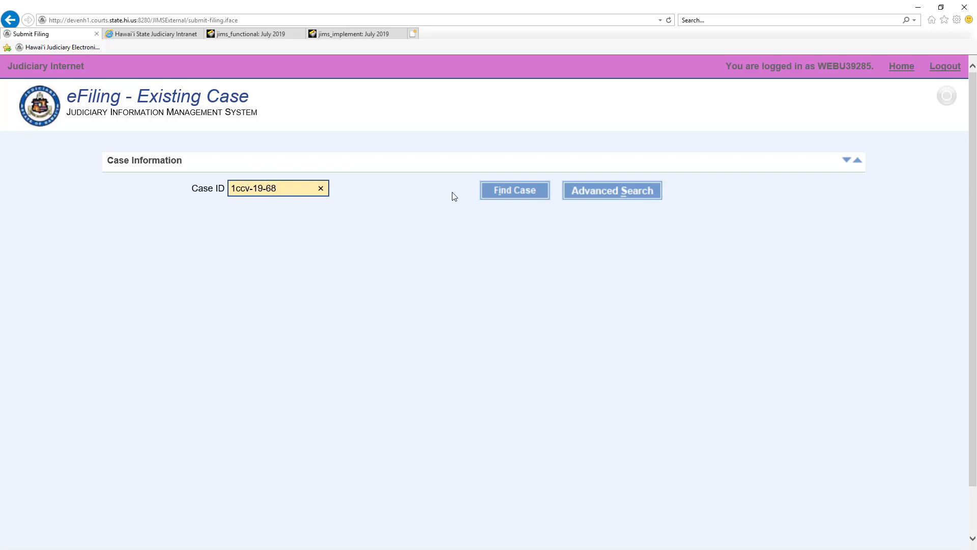
pyautogui.click(518, 191)
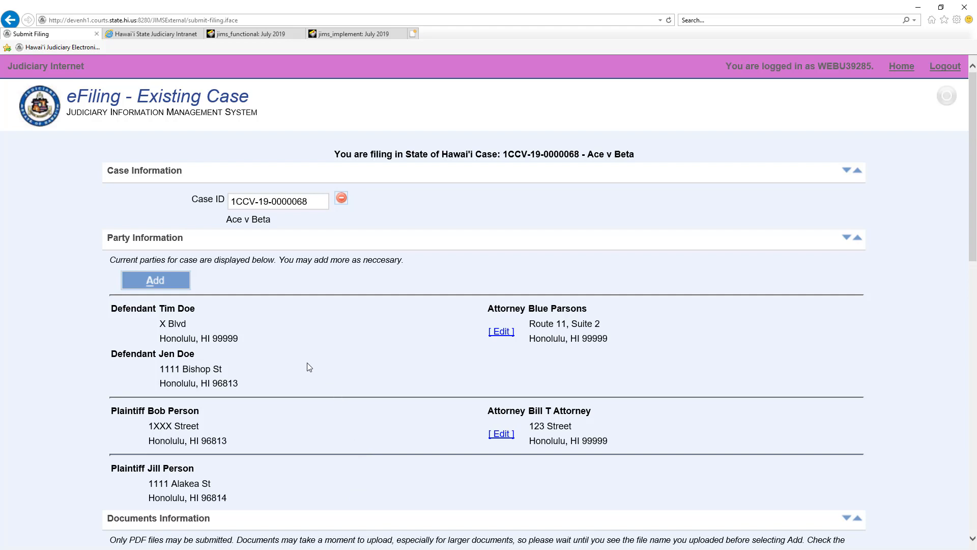
# Remove the loaded case from the filing and open the advanced case search.
pyautogui.click(342, 200)
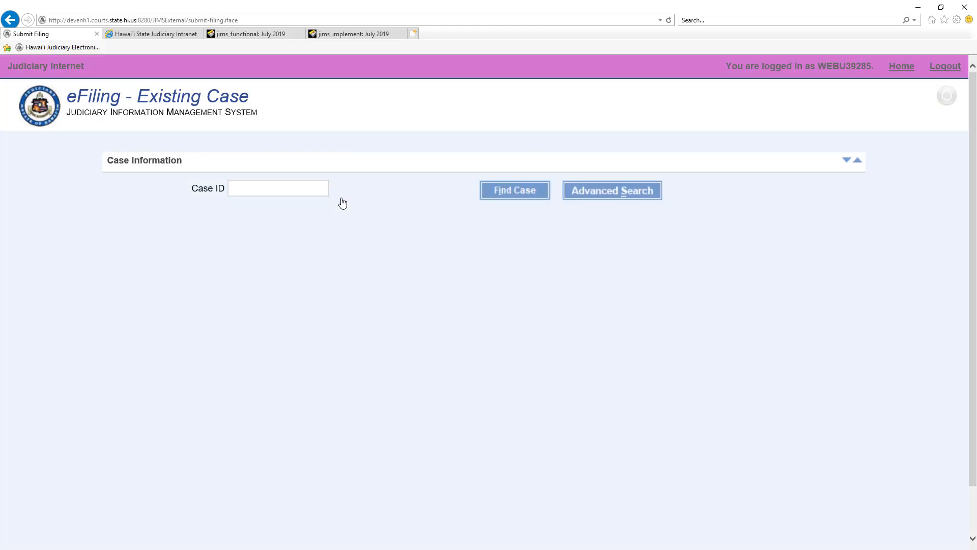
pyautogui.click(583, 197)
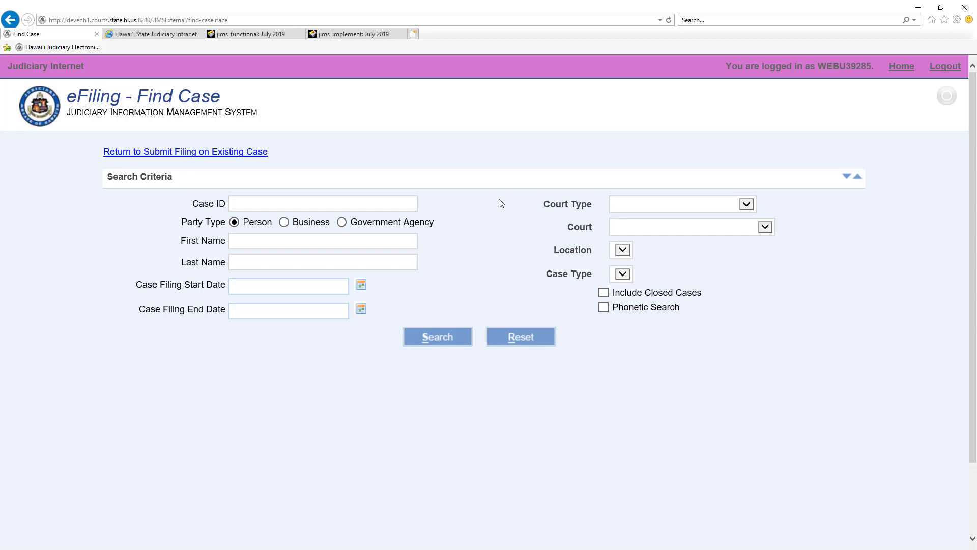
# Set the search criteria to Circuit Court, 1C - FIRST CIRCUIT, location HP - PUNCHBOWL and case type CV - Circuit Court Civil.
pyautogui.click(747, 204)
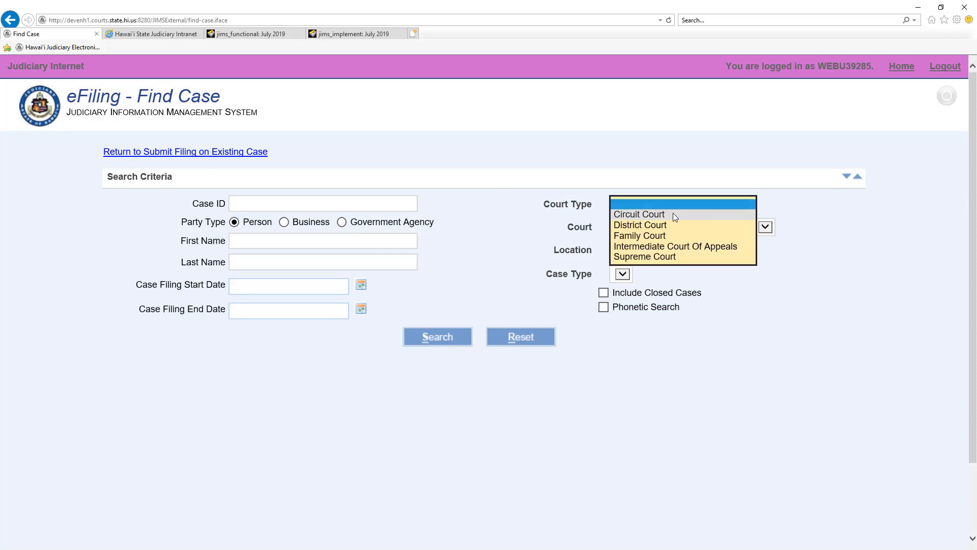
pyautogui.click(673, 214)
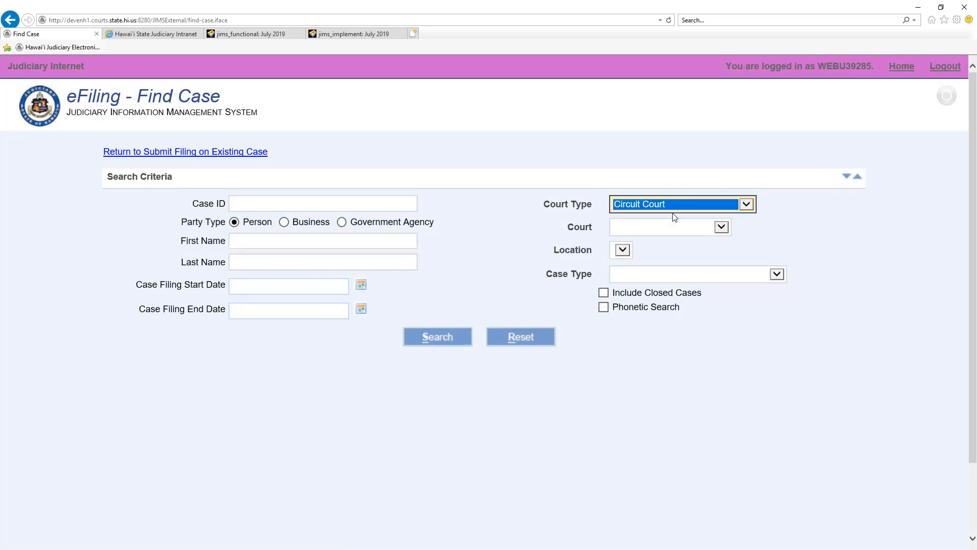
pyautogui.click(726, 230)
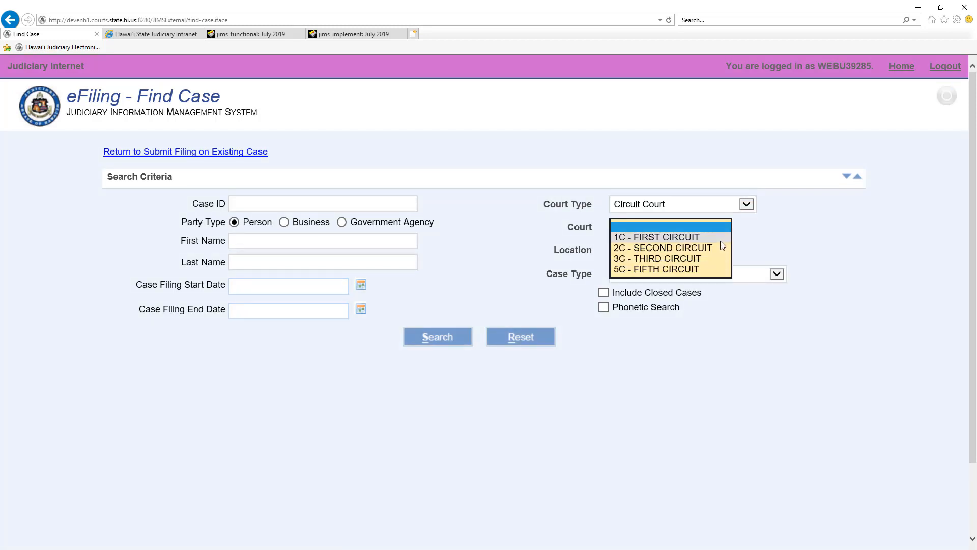
pyautogui.click(697, 239)
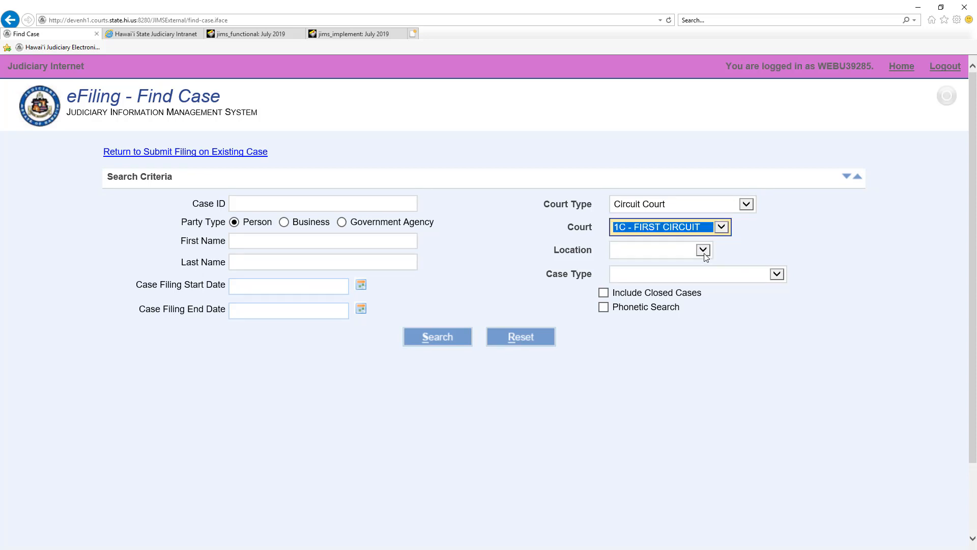
pyautogui.click(704, 253)
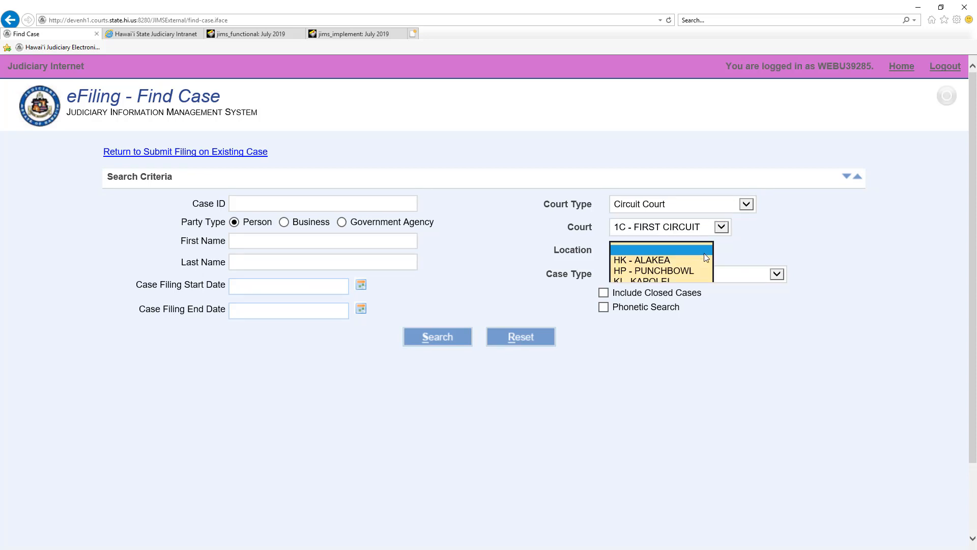
pyautogui.click(682, 273)
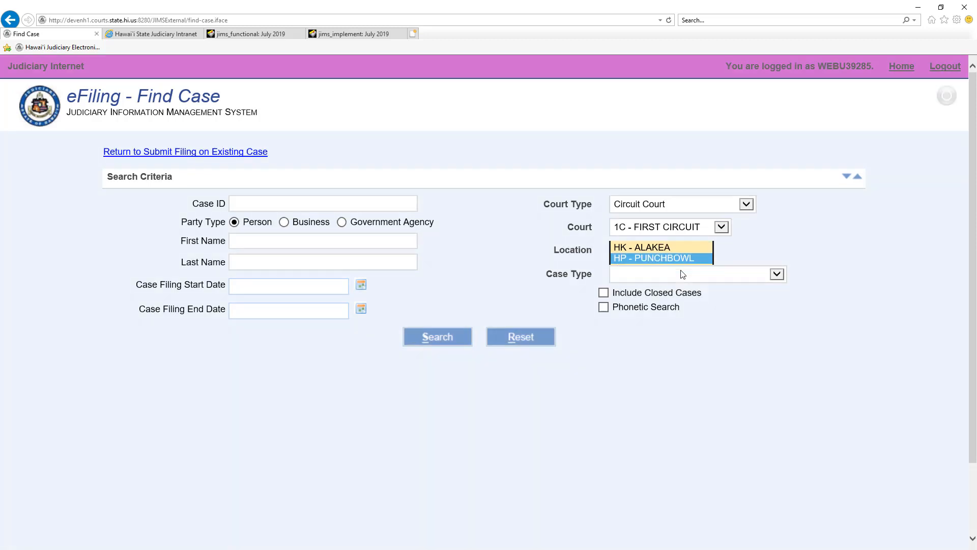
pyautogui.click(777, 274)
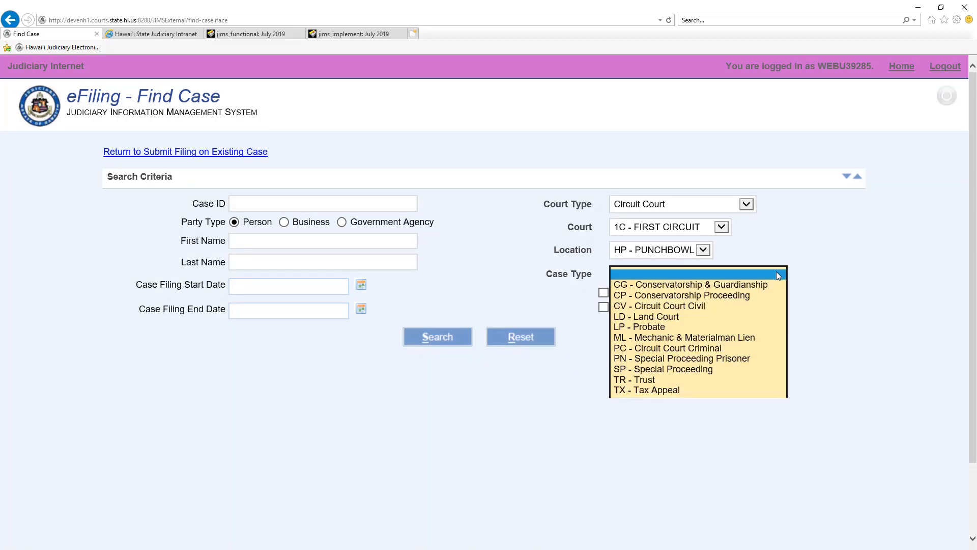
pyautogui.click(705, 307)
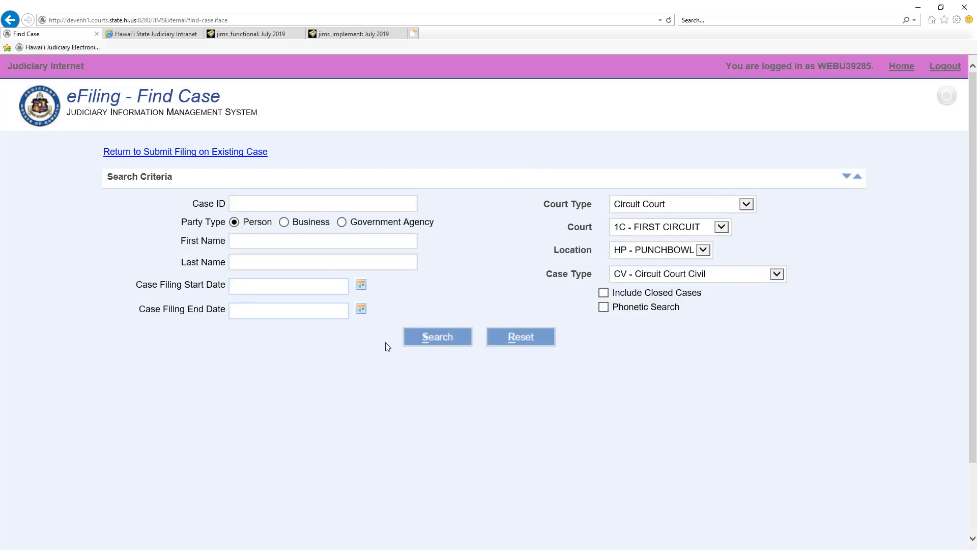
# Set the case filing start date to 19-Jul-2019 and run the case search.
pyautogui.click(311, 287)
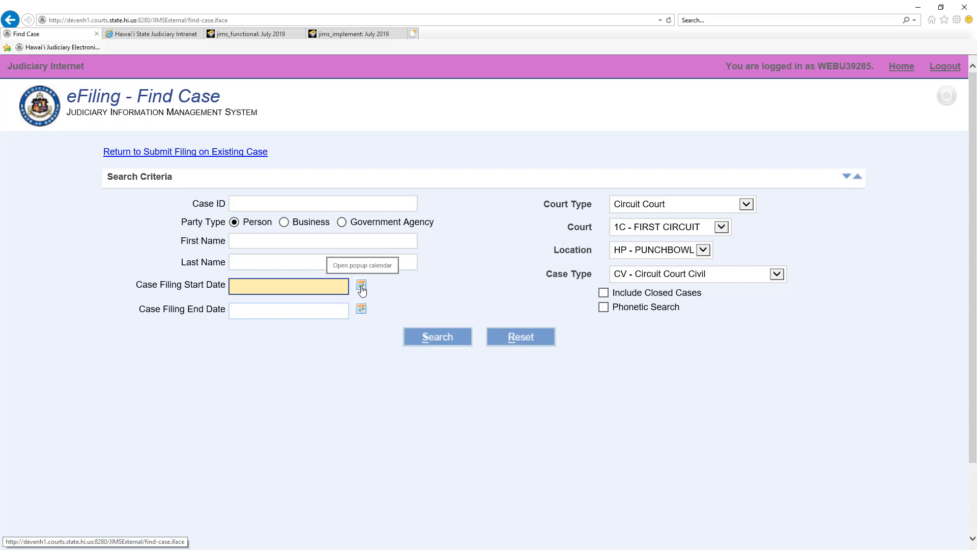
pyautogui.click(361, 288)
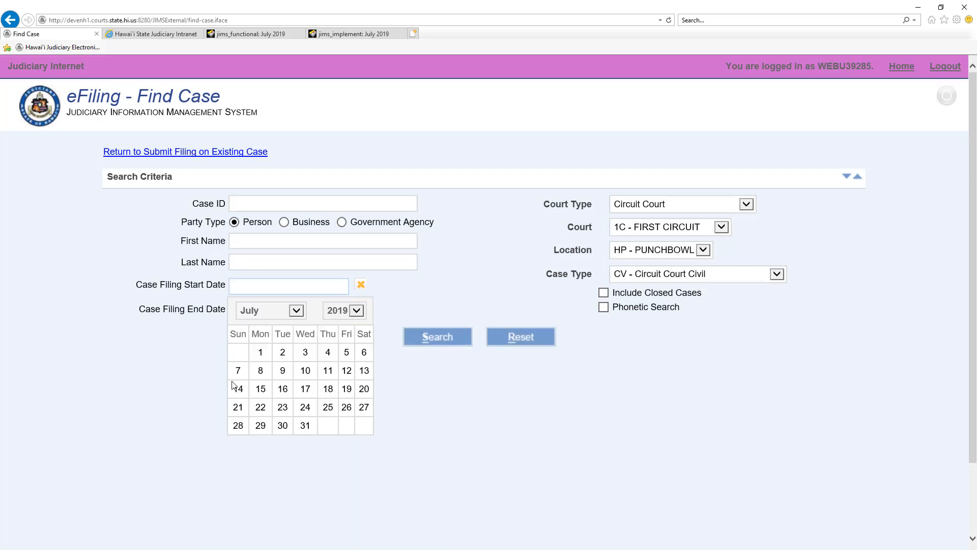
pyautogui.click(347, 389)
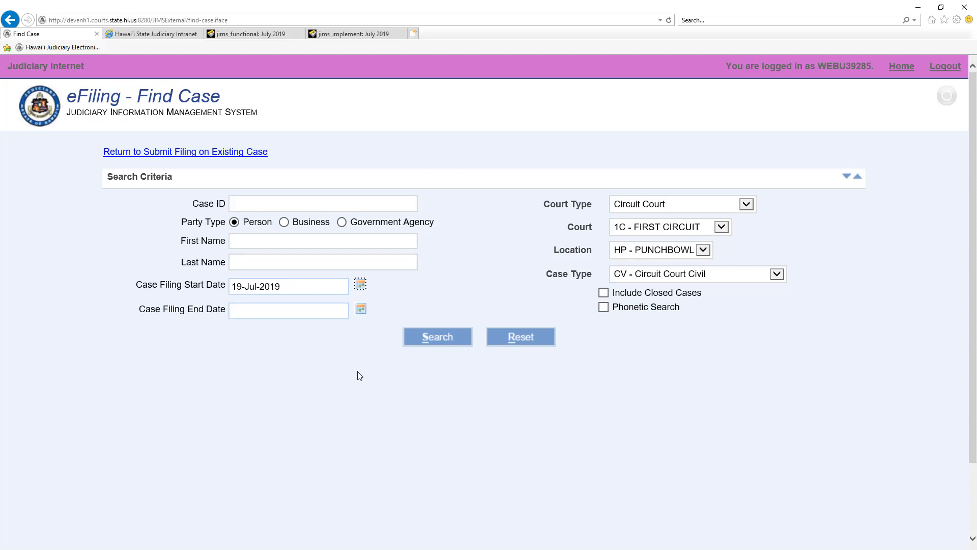
pyautogui.click(455, 340)
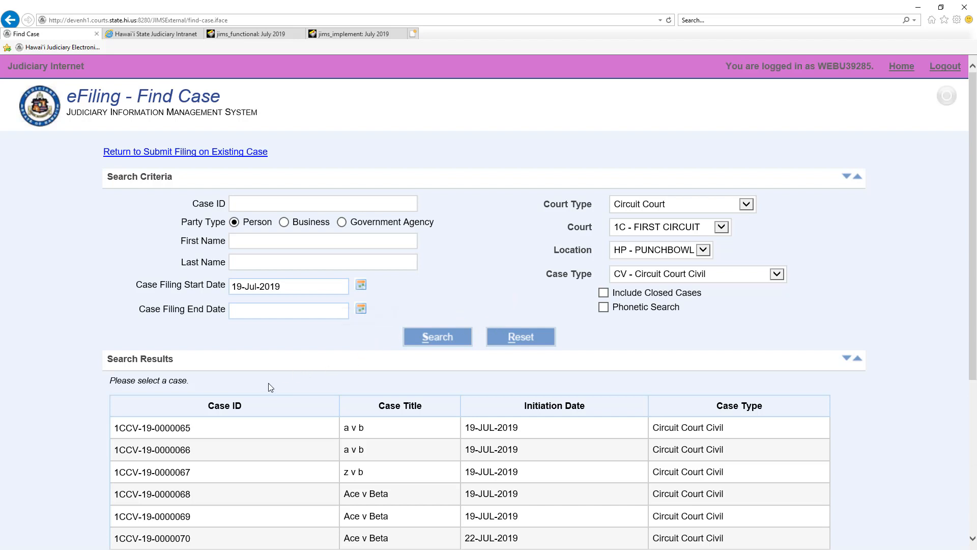
# Select the Beta vs Zeta case on page 2 of the search results and submit it as the case to file on.
pyautogui.moveTo(972, 232); pyautogui.dragTo(972, 321)
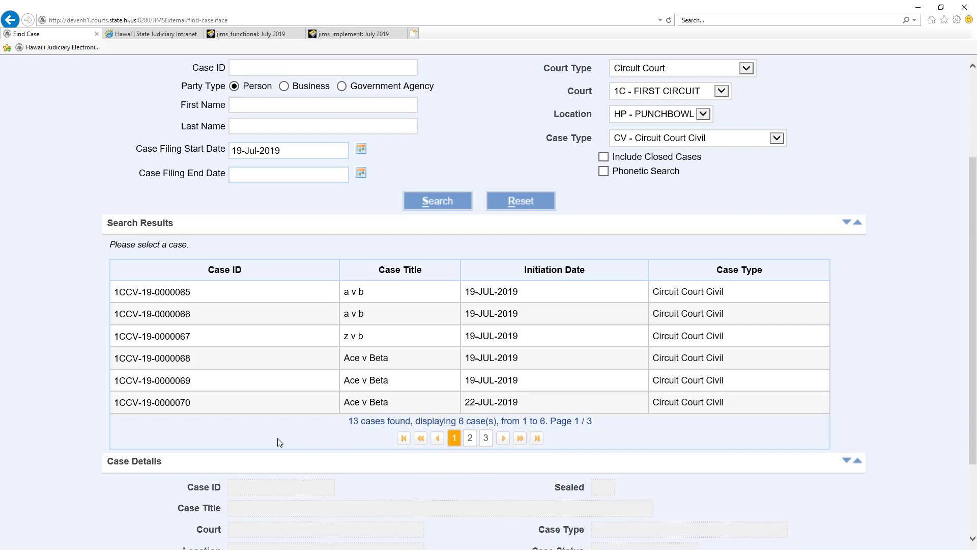
pyautogui.click(470, 438)
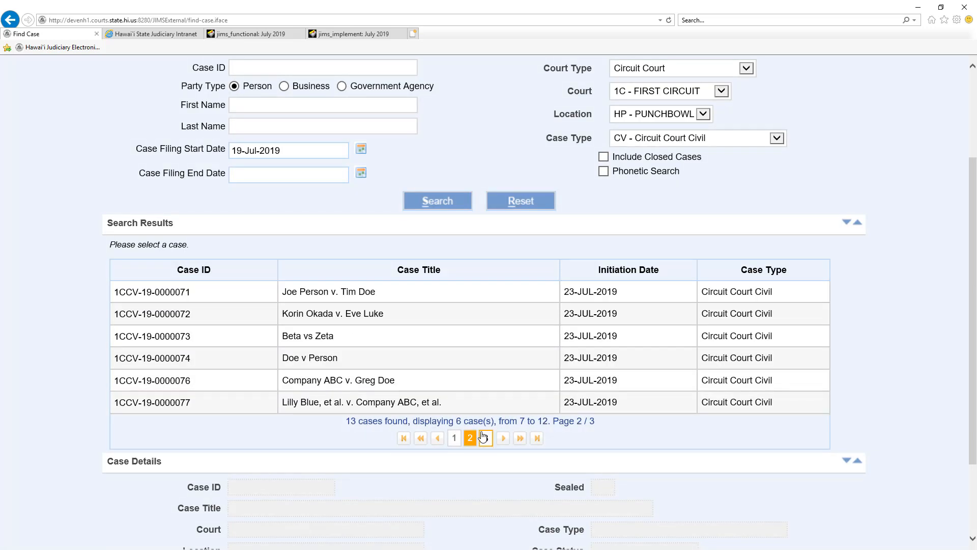
pyautogui.click(503, 442)
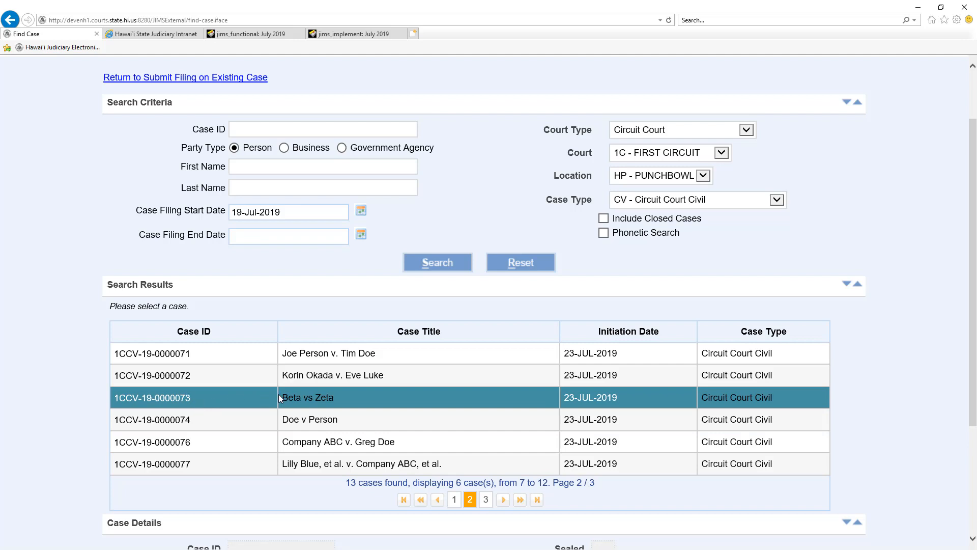
pyautogui.click(303, 398)
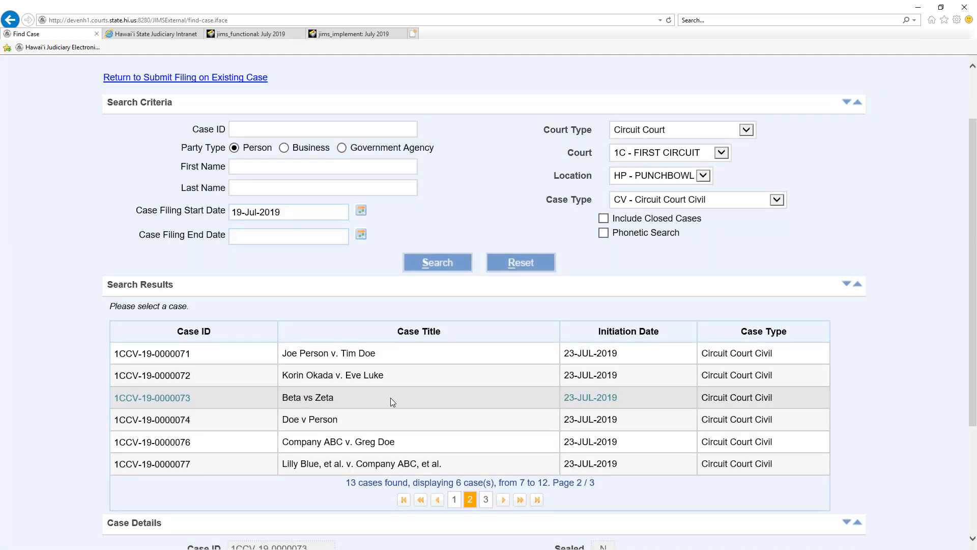
pyautogui.scroll(-3, 390, 398)
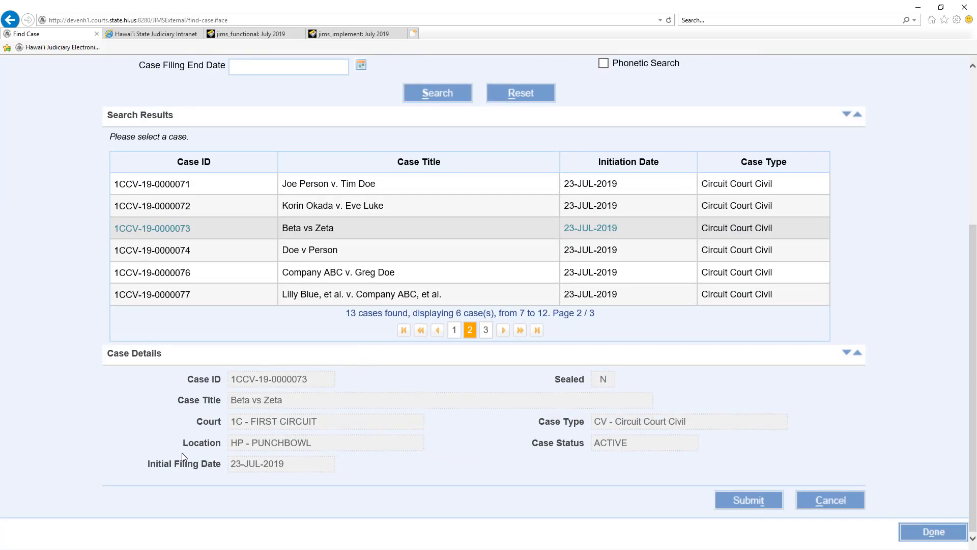
pyautogui.click(762, 502)
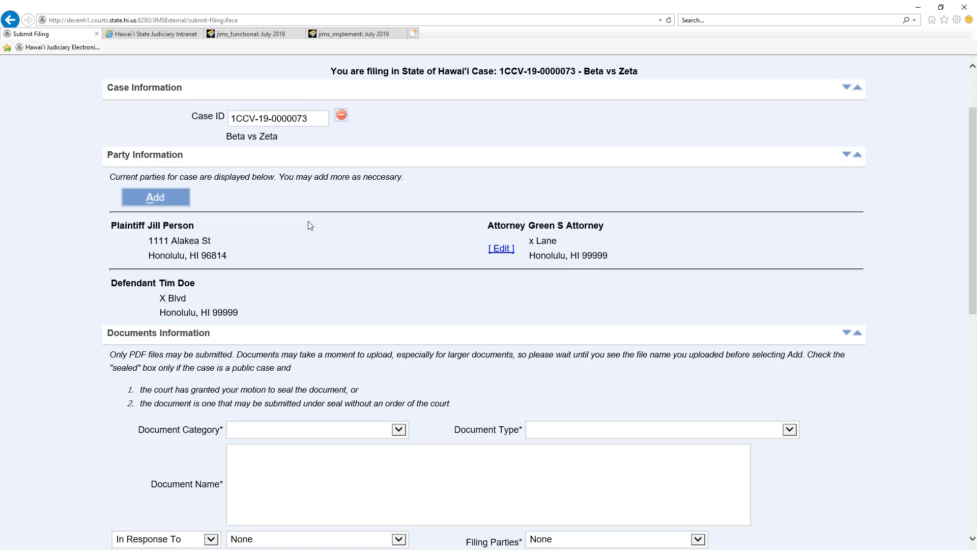
# Begin adding a party to the case and search for the person by last name and first name.
pyautogui.click(181, 204)
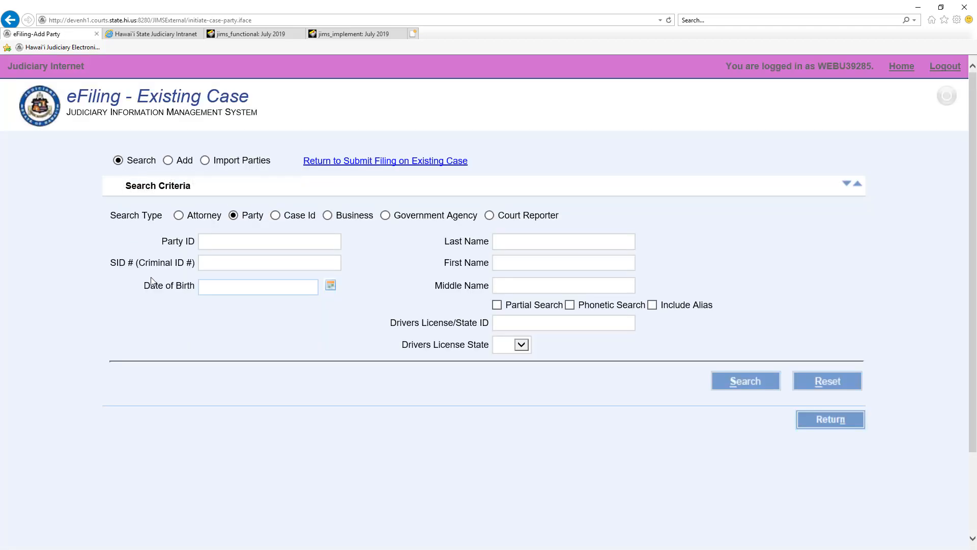
pyautogui.click(546, 244)
pyautogui.write('per')
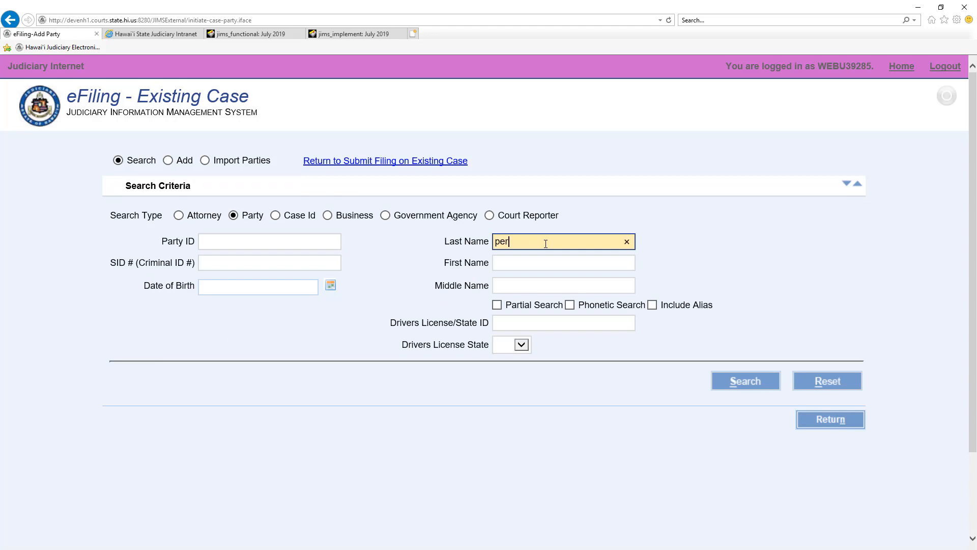
pyautogui.write('son')
pyautogui.press('Tab')
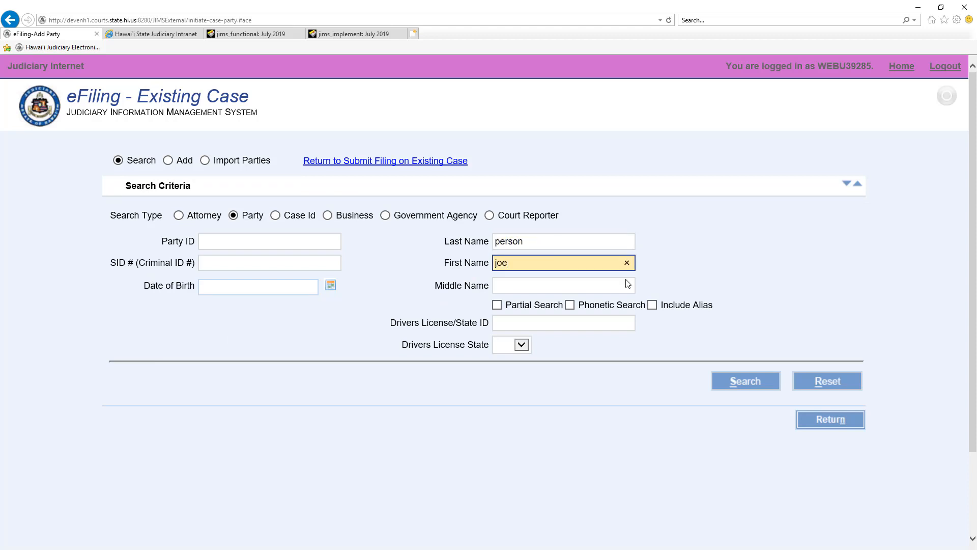
pyautogui.click(725, 381)
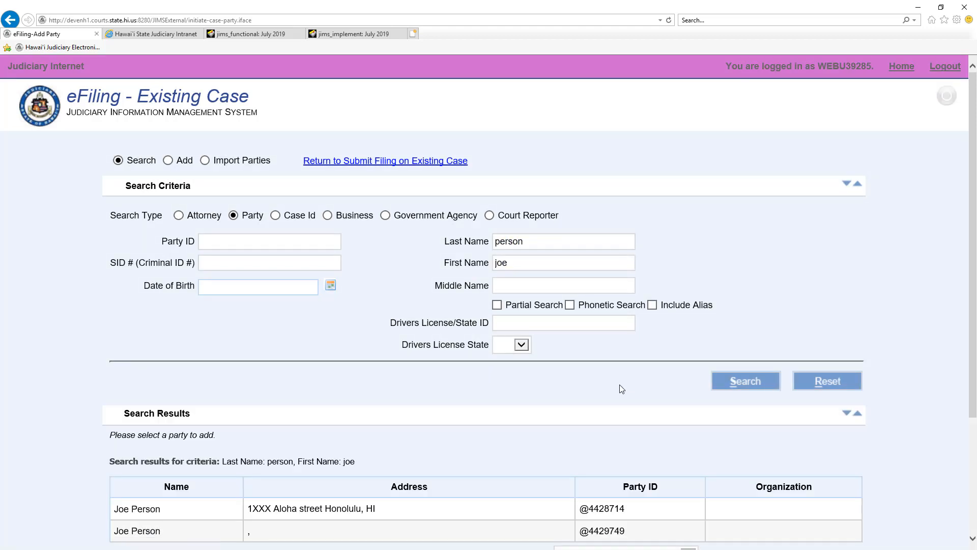
# Select the matching party that has a street address and assign it to the case with the role PLT - Plaintiff.
pyautogui.scroll(-3, 622, 389)
pyautogui.click(605, 359)
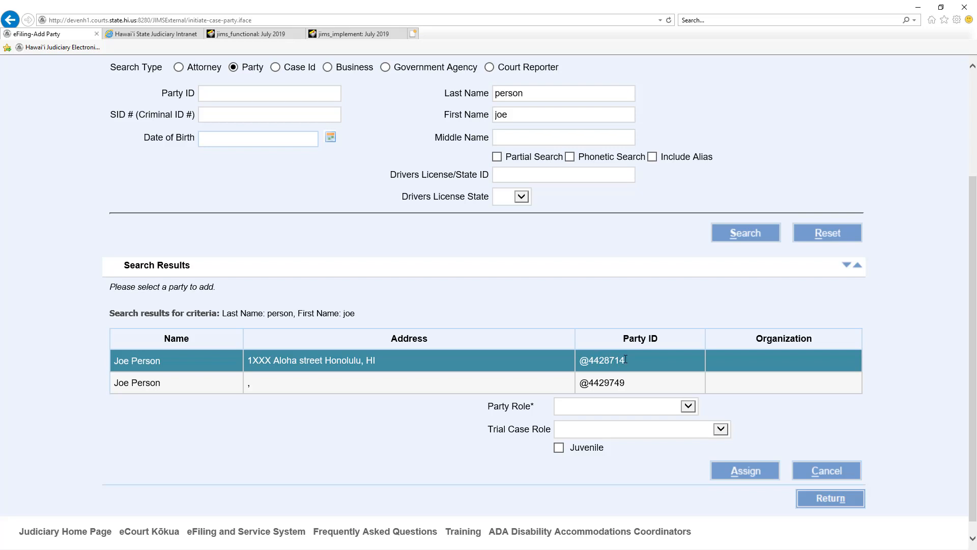
pyautogui.click(630, 357)
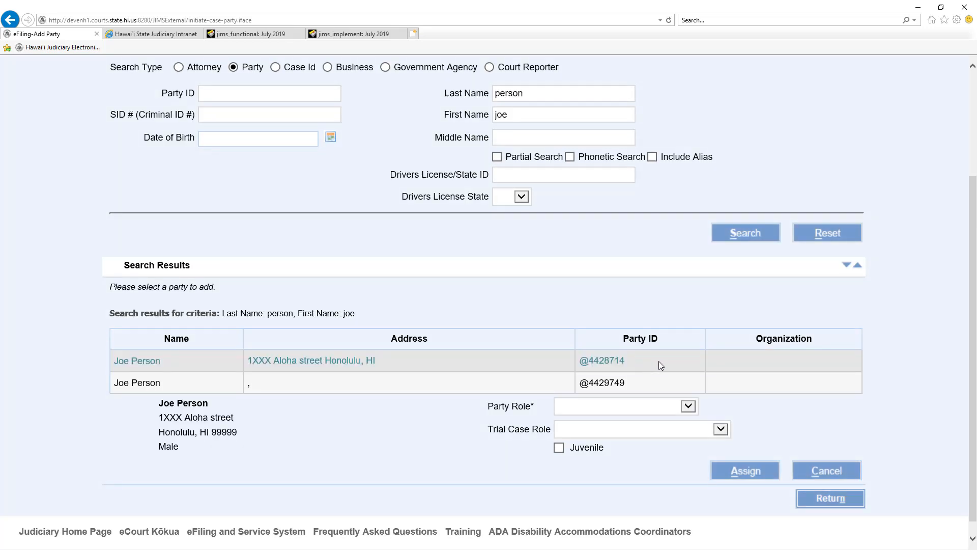
pyautogui.click(687, 406)
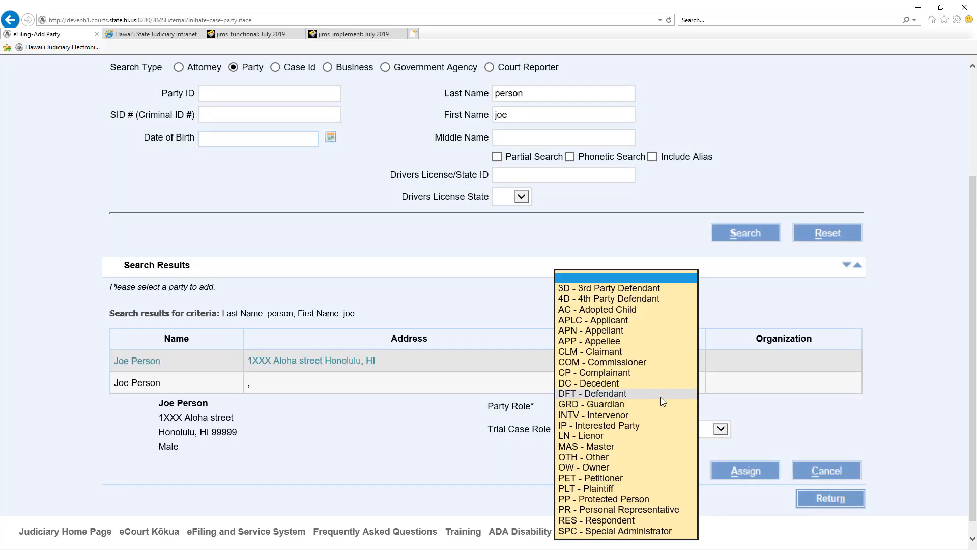
pyautogui.click(645, 490)
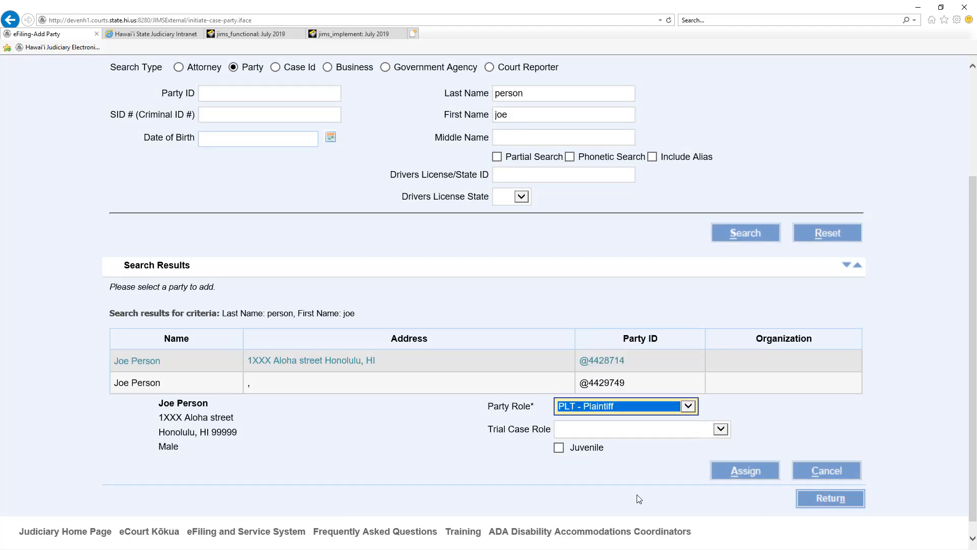
pyautogui.click(753, 479)
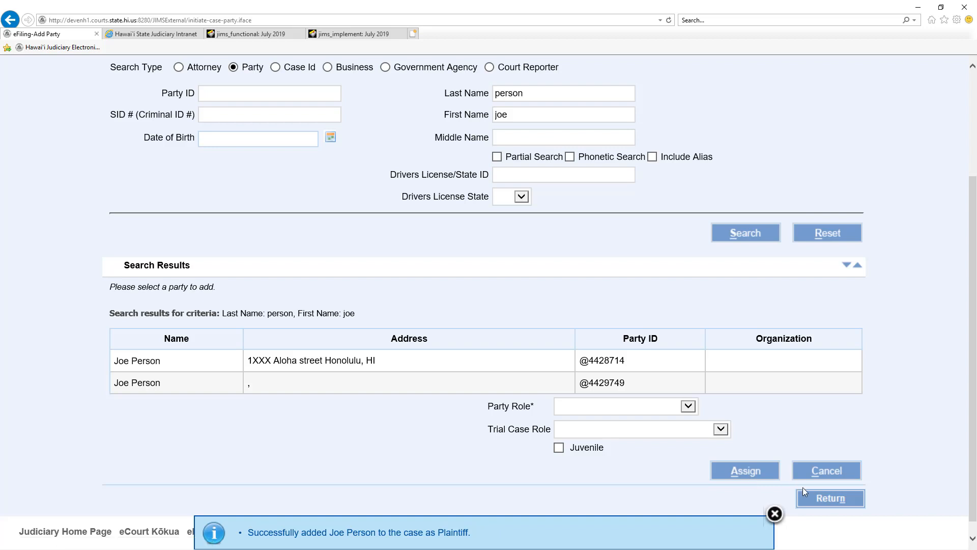
# Return to the filing and describe its document with category Complaint, type Complaint Amended and the name "Amended Complaint".
pyautogui.click(812, 502)
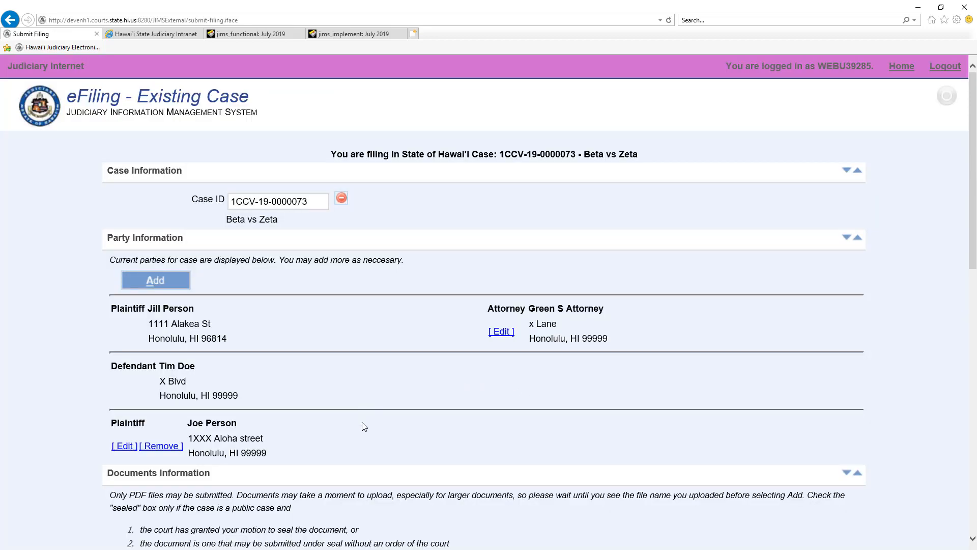
pyautogui.scroll(-4, 395, 416)
pyautogui.scroll(-3, 395, 416)
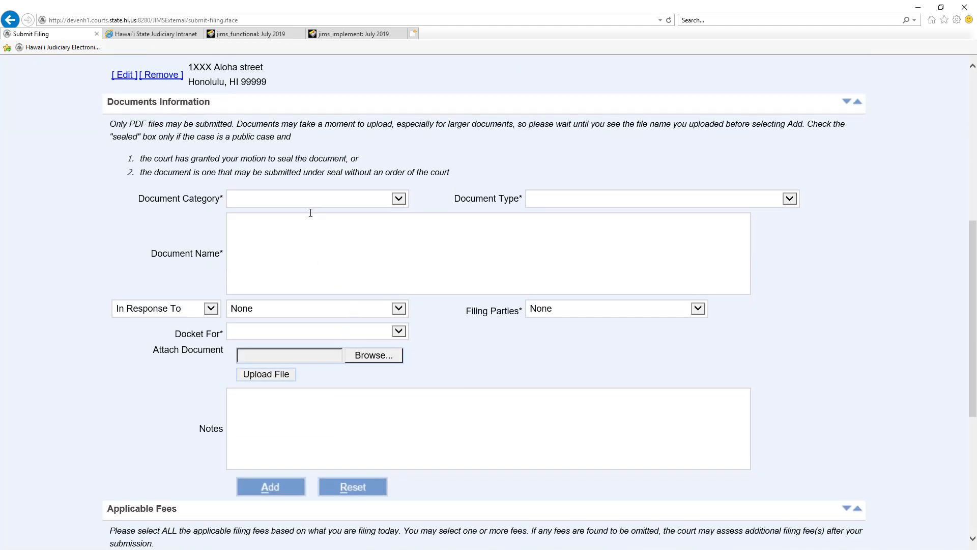
pyautogui.click(399, 199)
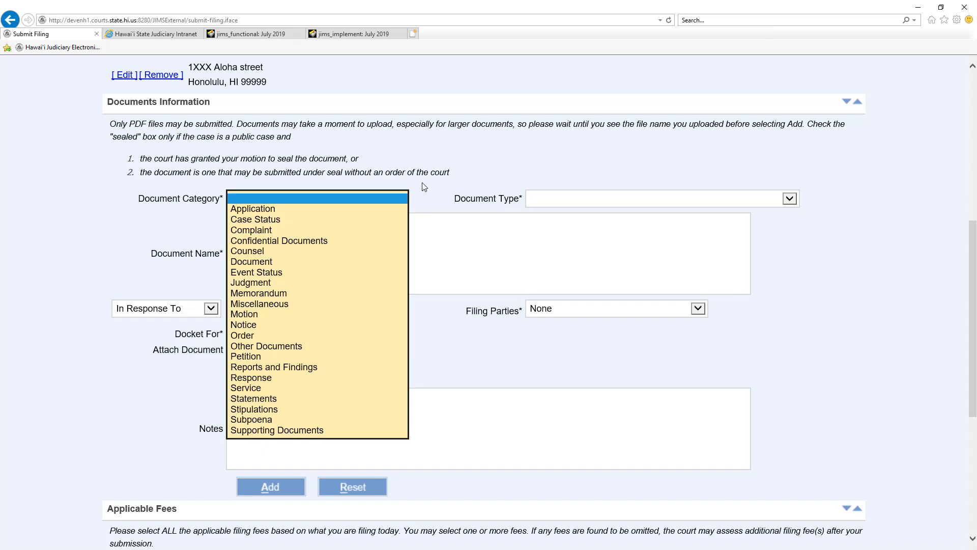
pyautogui.scroll(-1, 374, 199)
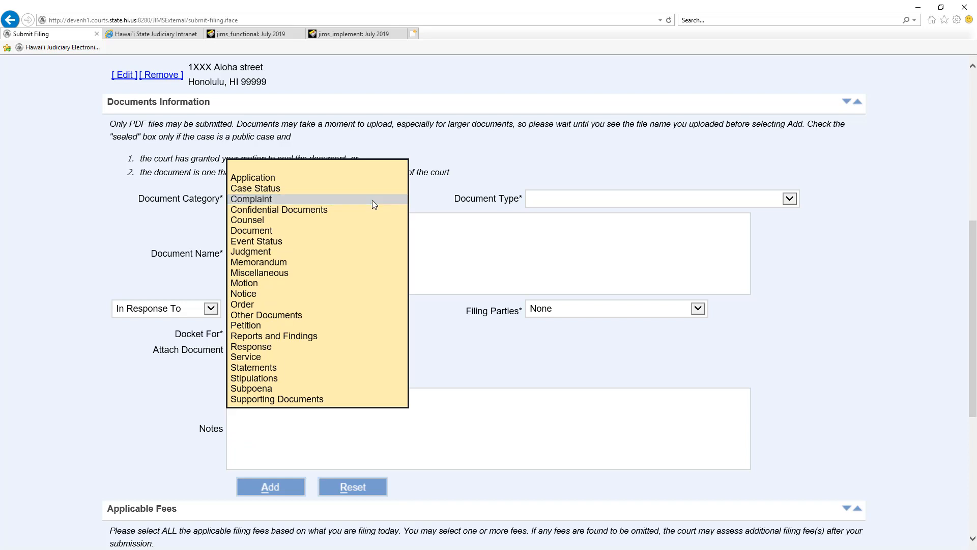
pyautogui.click(374, 199)
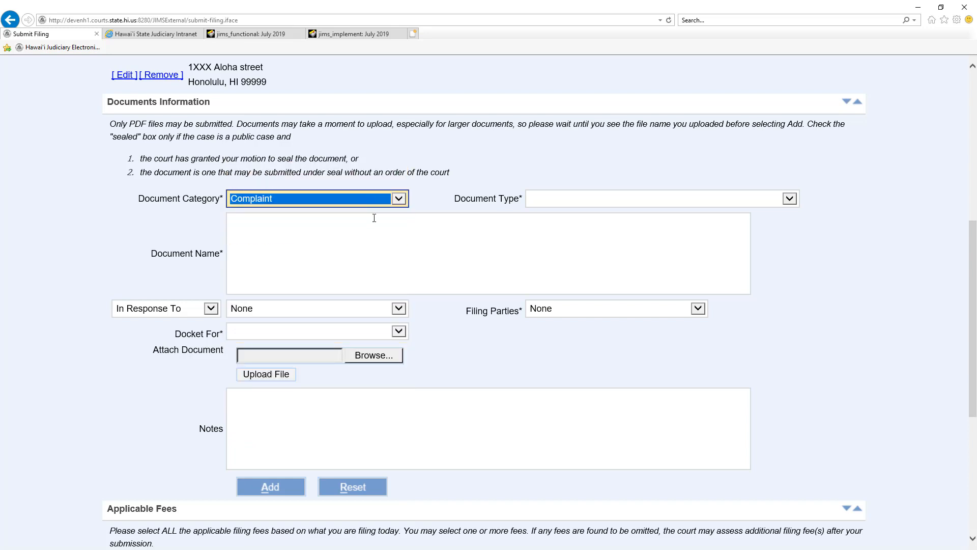
pyautogui.click(789, 199)
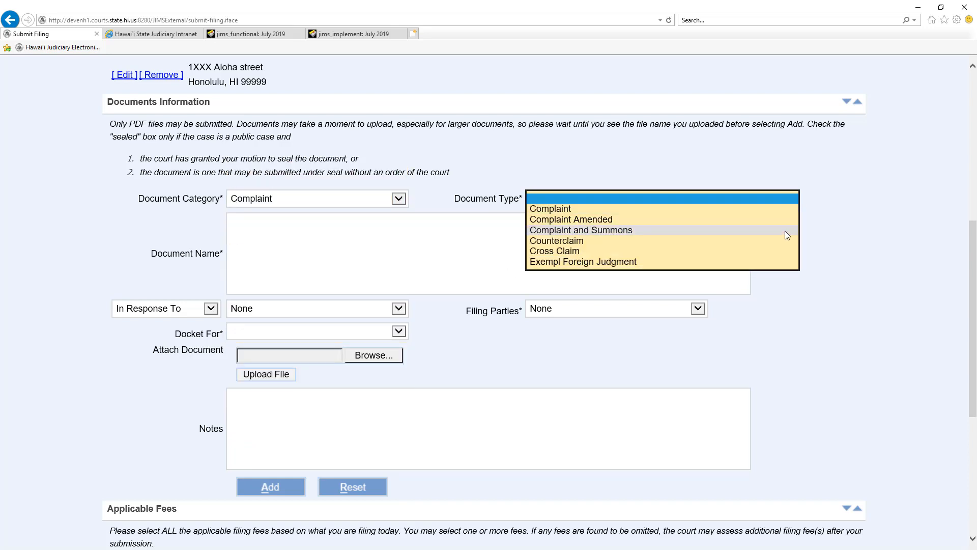
pyautogui.click(597, 221)
pyautogui.click(328, 224)
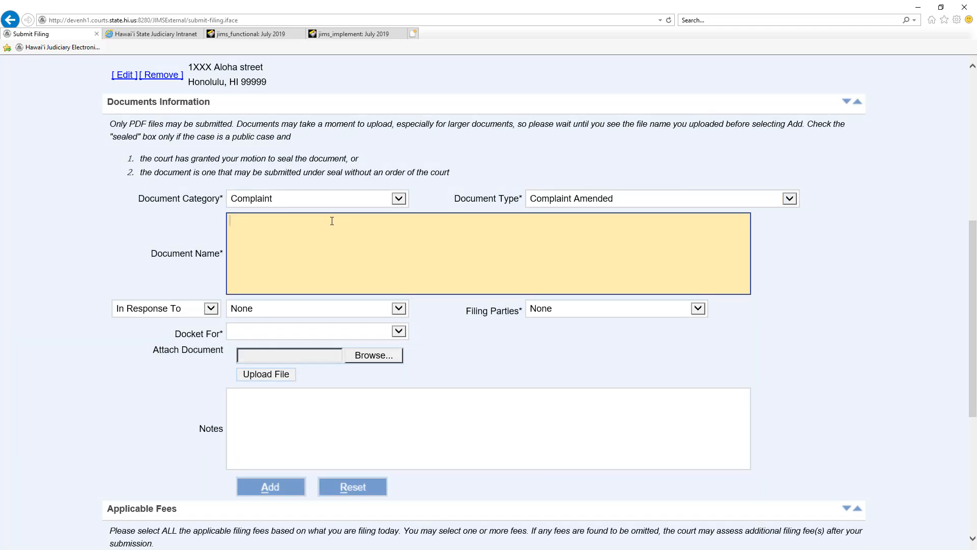
pyautogui.write('Amended Complaint')
# Add the case attorney as the document's filing party and the newly added plaintiff as the party it is docketed for.
pyautogui.click(698, 309)
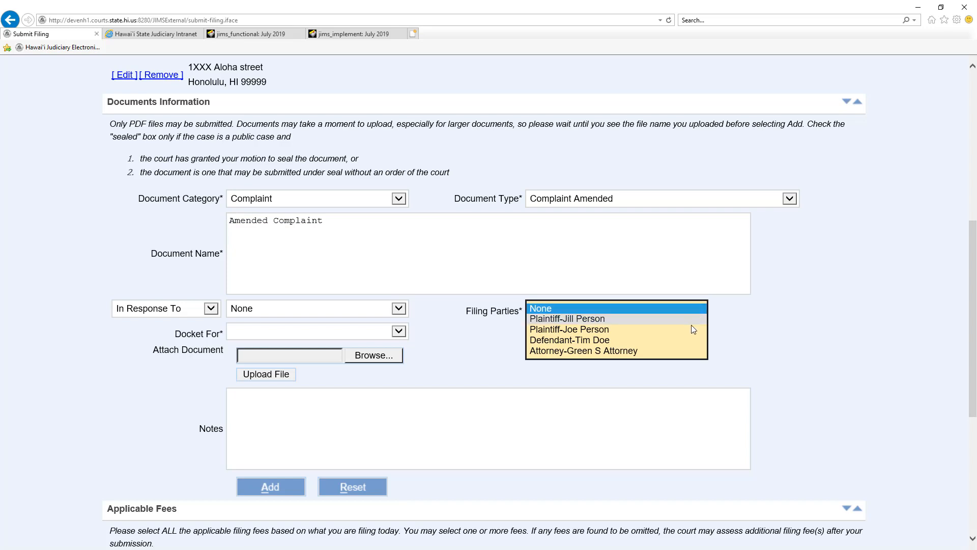
pyautogui.click(590, 352)
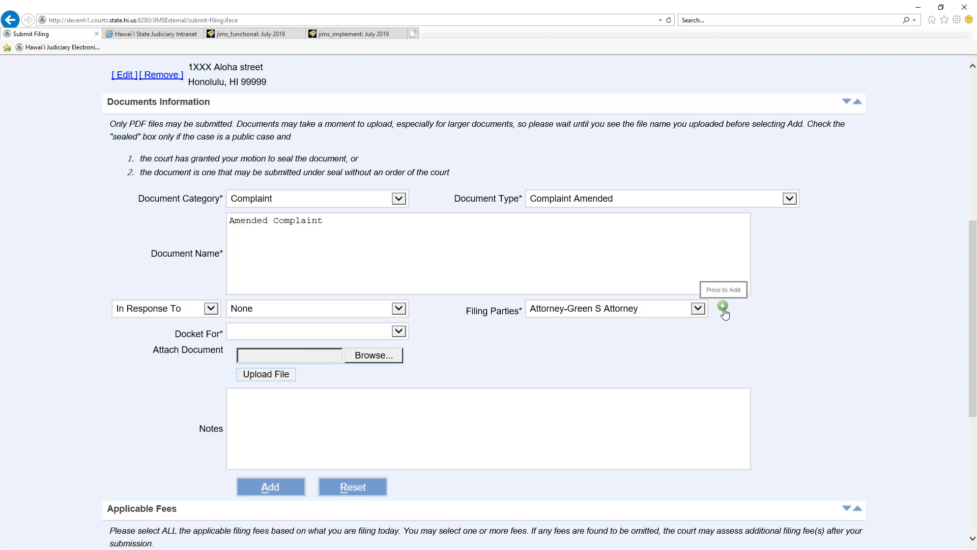
pyautogui.click(724, 306)
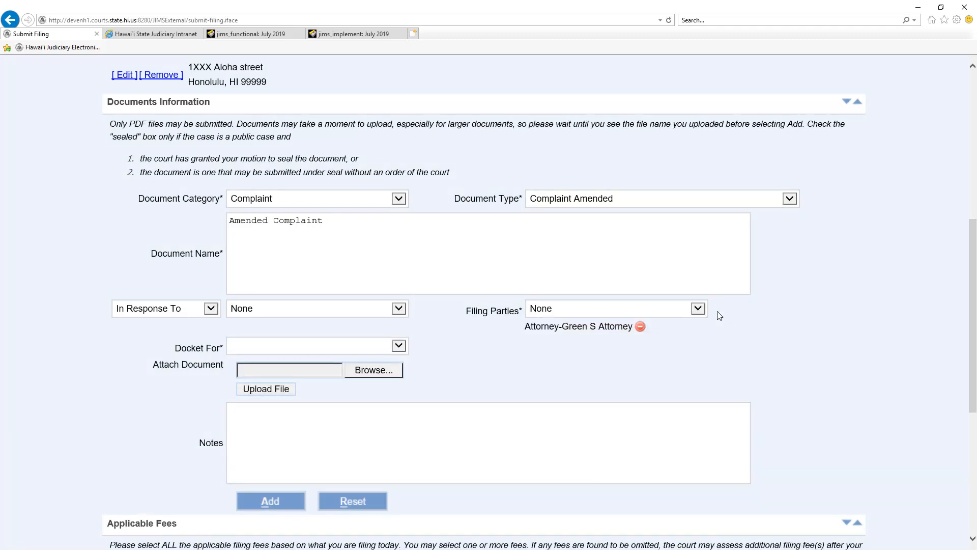
pyautogui.click(400, 348)
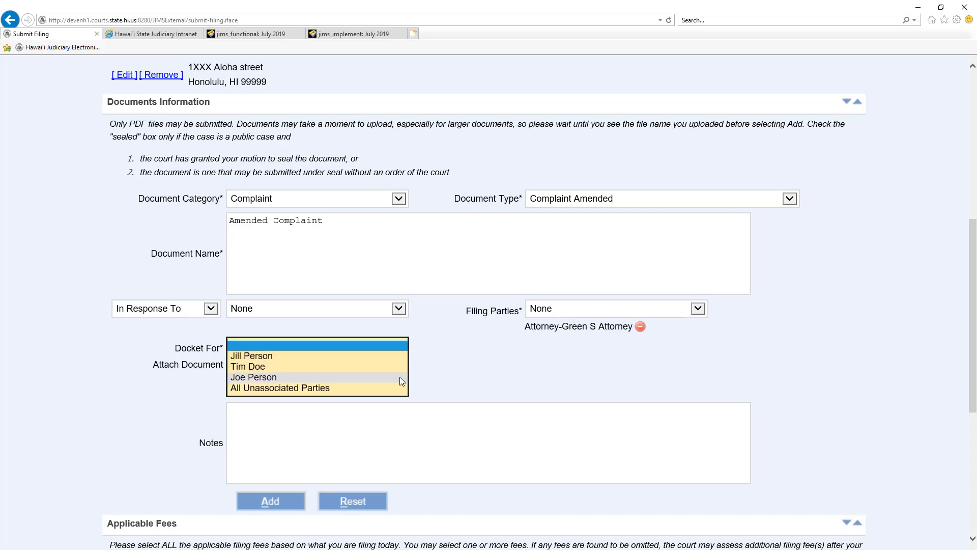
pyautogui.click(400, 378)
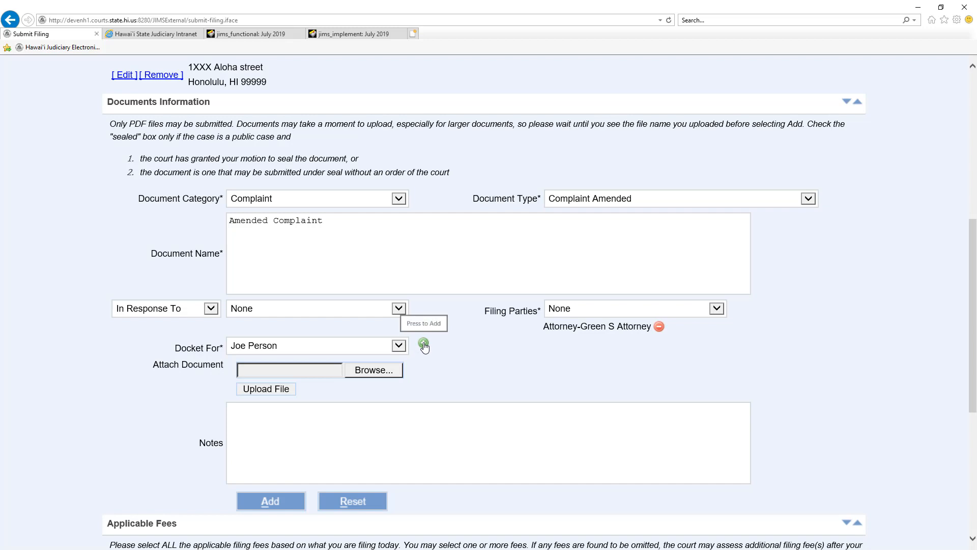
pyautogui.click(424, 344)
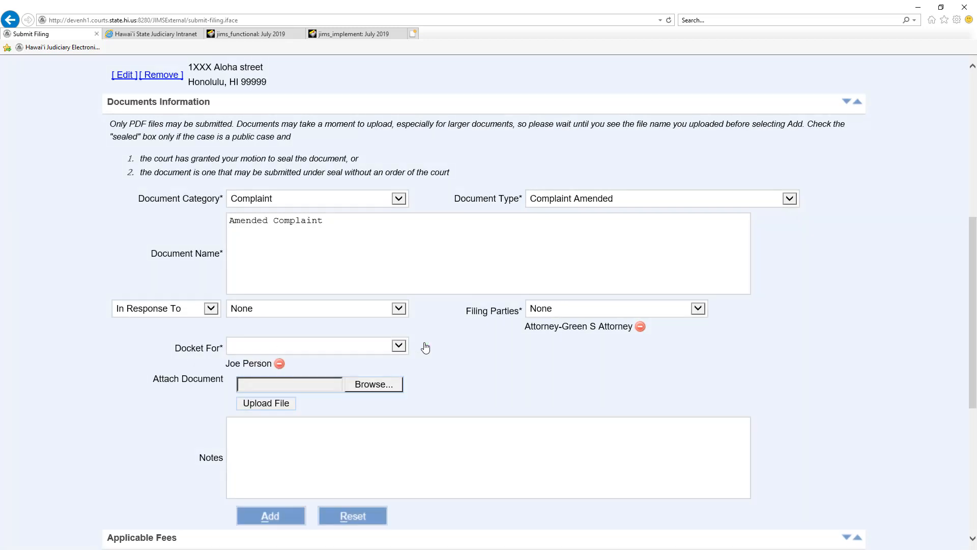
# Upload the Complaint PDF from the 1Training Docs folder as the attachment and add the document to the filing.
pyautogui.click(377, 386)
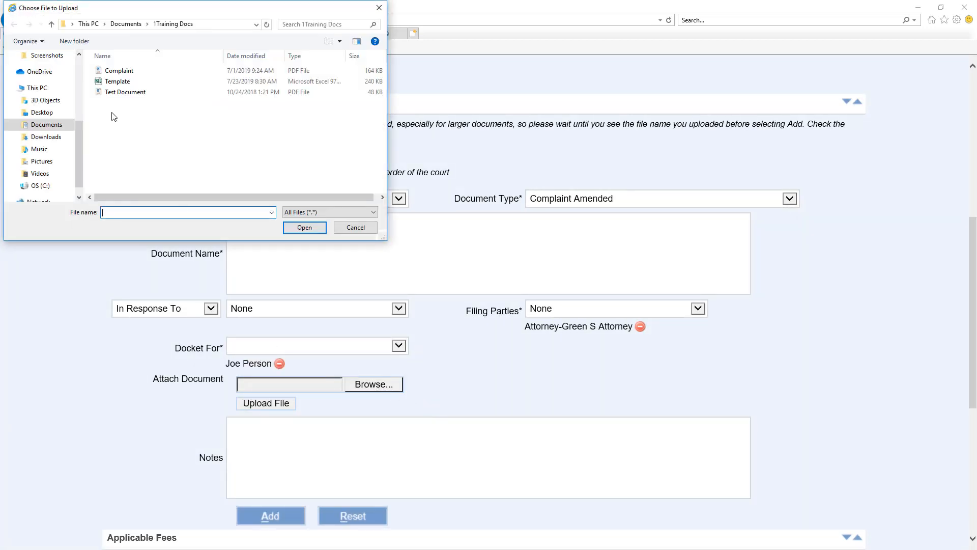
pyautogui.click(122, 71)
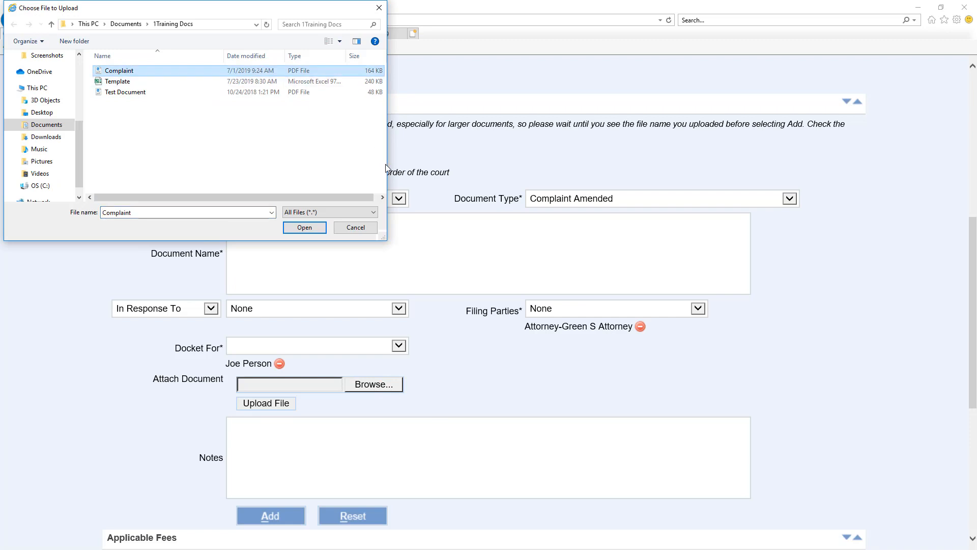
pyautogui.click(304, 228)
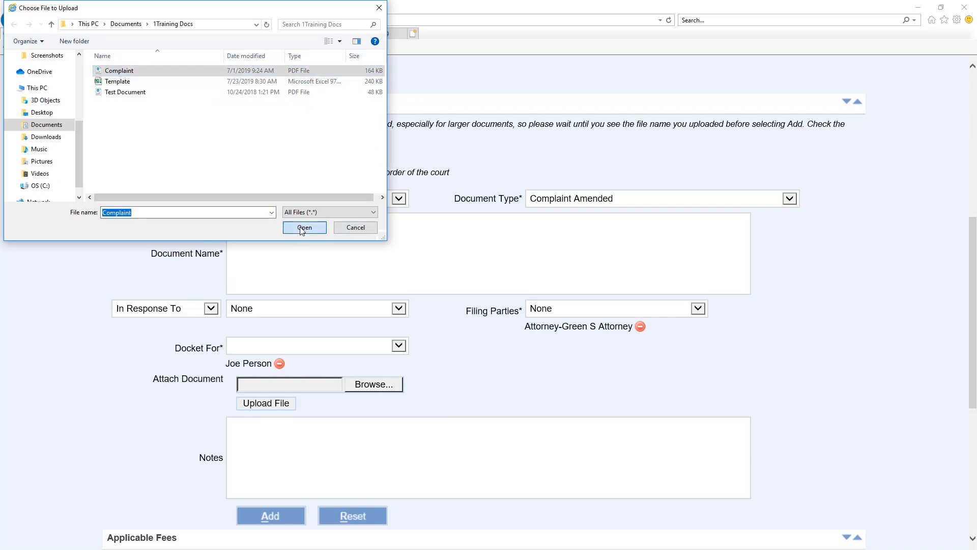
pyautogui.click(272, 405)
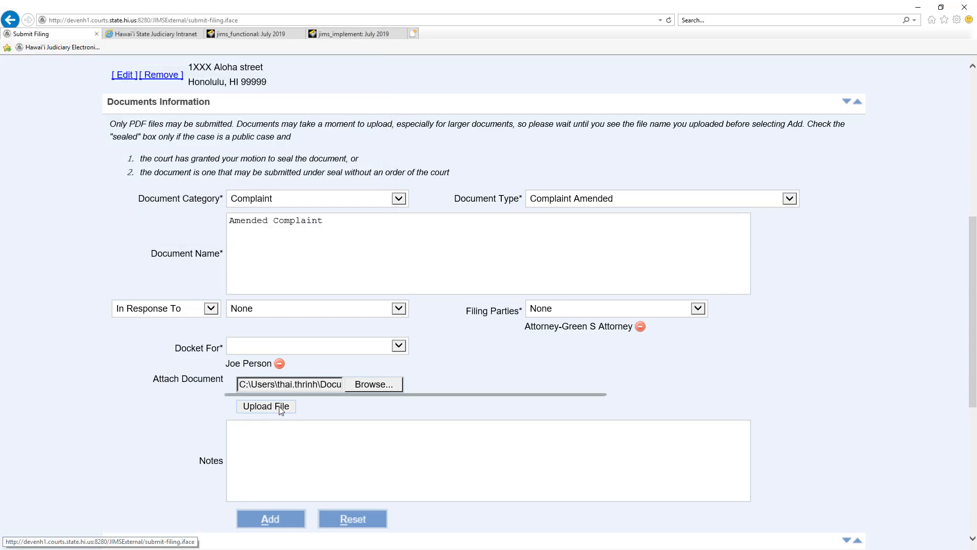
pyautogui.scroll(-3, 410, 432)
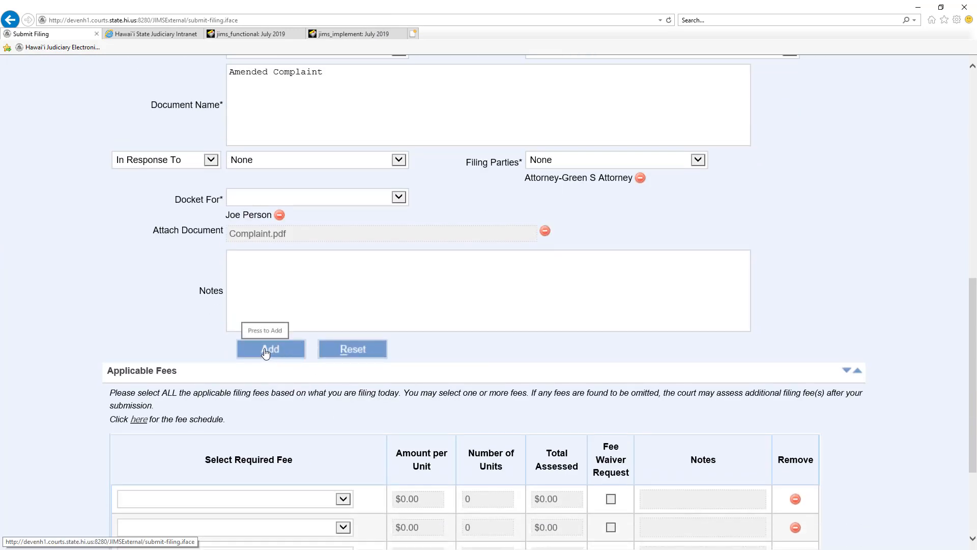
pyautogui.click(272, 349)
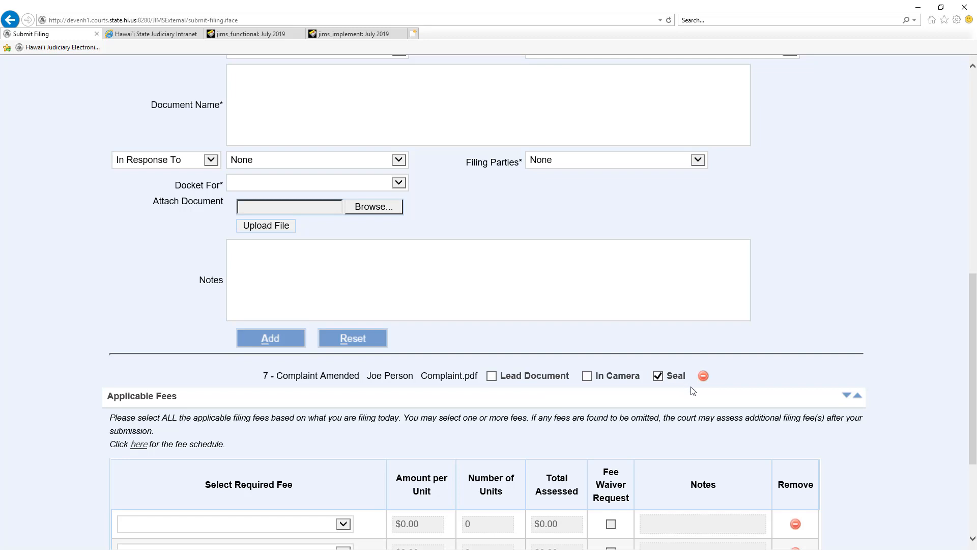
# Select the CMPS - Complaint/Summons fee in the first fee row and set the attorney as the party owing it.
pyautogui.scroll(-3, 776, 395)
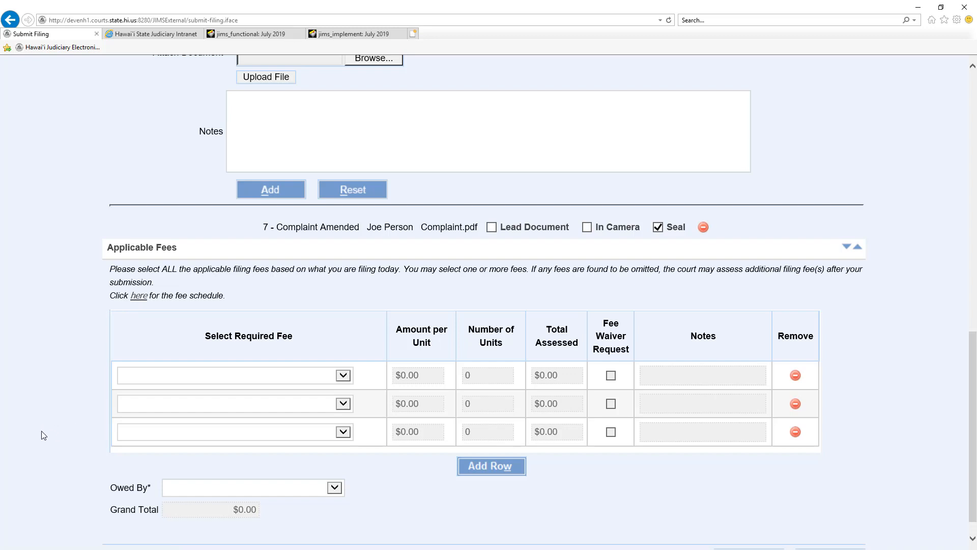
pyautogui.click(343, 377)
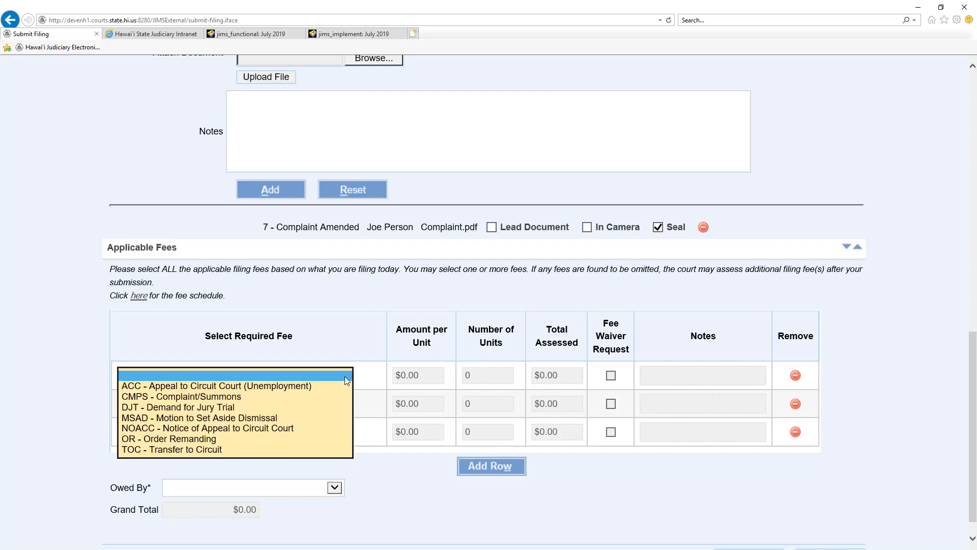
pyautogui.click(241, 398)
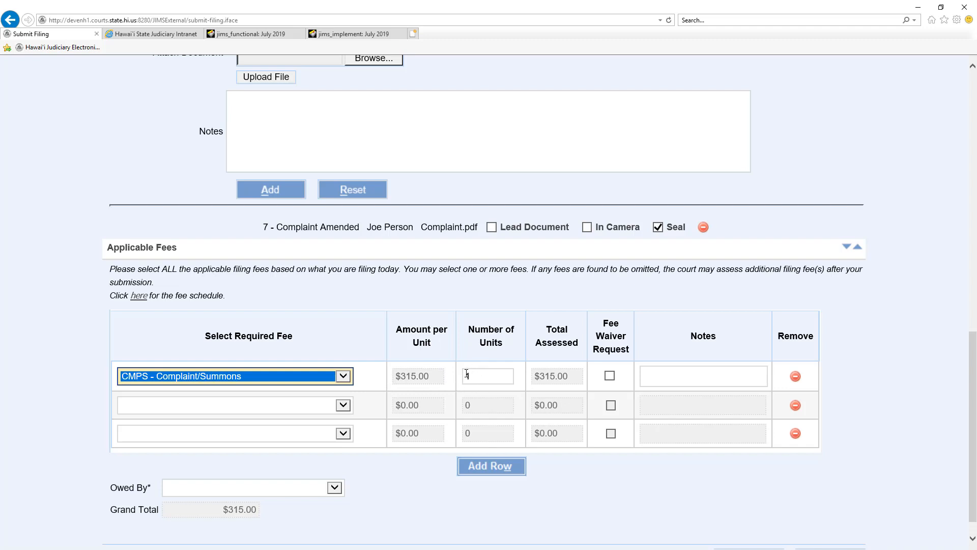
pyautogui.click(482, 380)
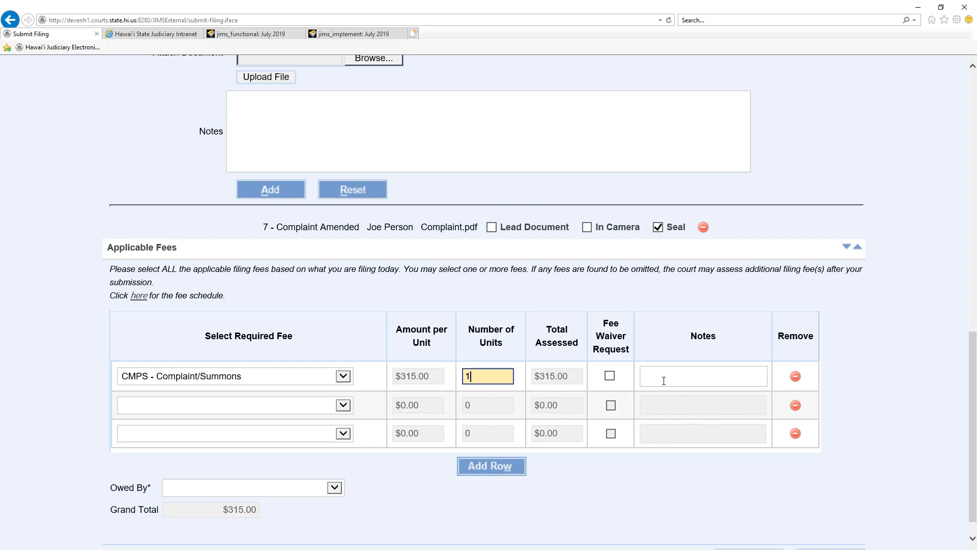
pyautogui.scroll(-1, 374, 430)
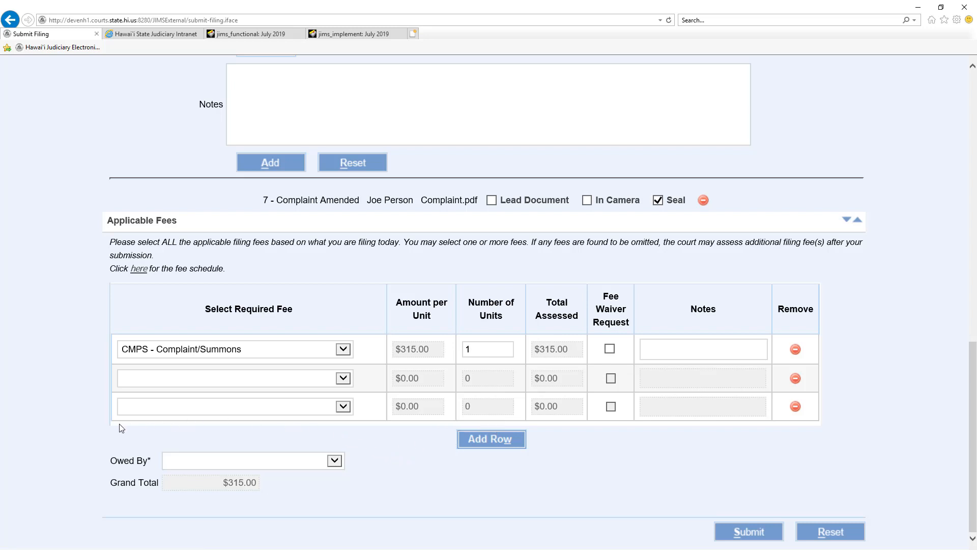
pyautogui.click(336, 461)
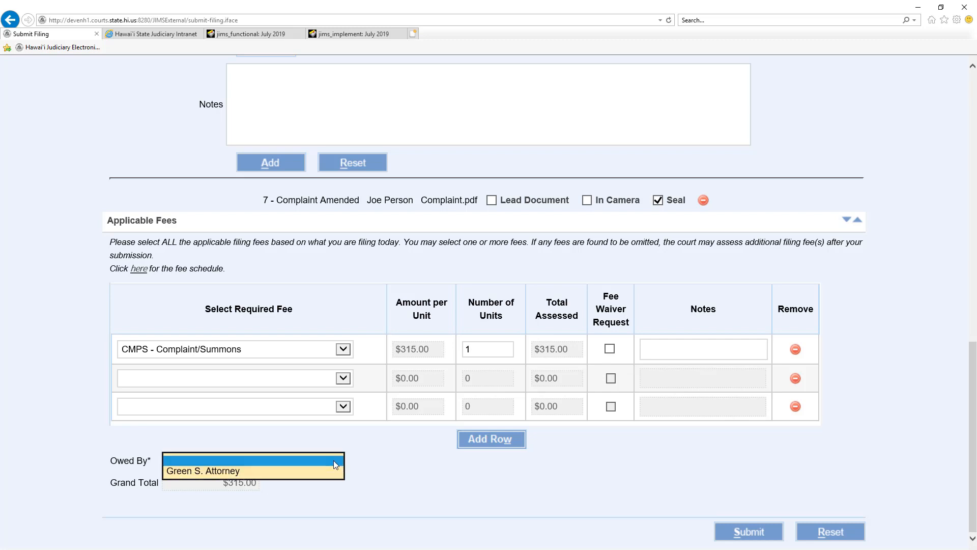
pyautogui.click(291, 474)
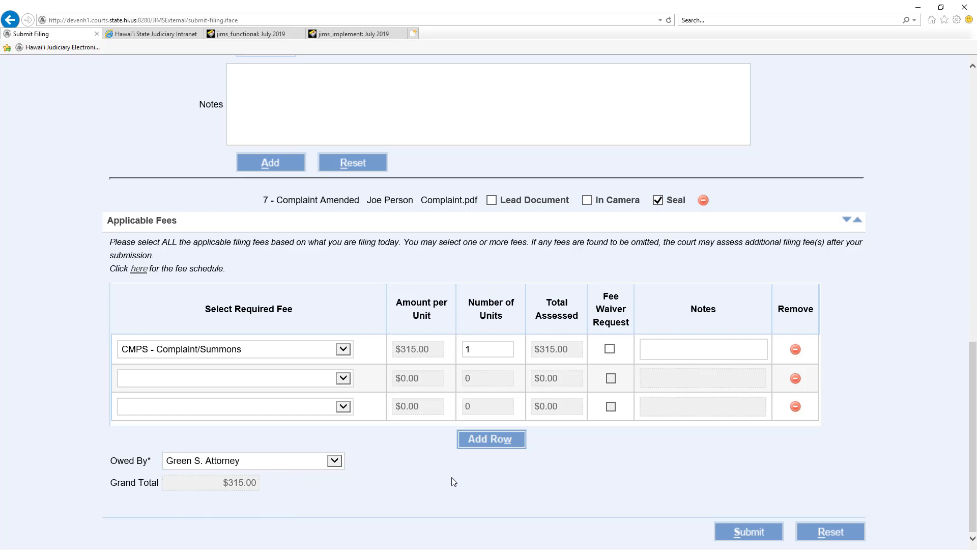
# Submit and confirm the filing with payment deferred through Pay Later, and close the fee notice to return to the portal.
pyautogui.click(758, 531)
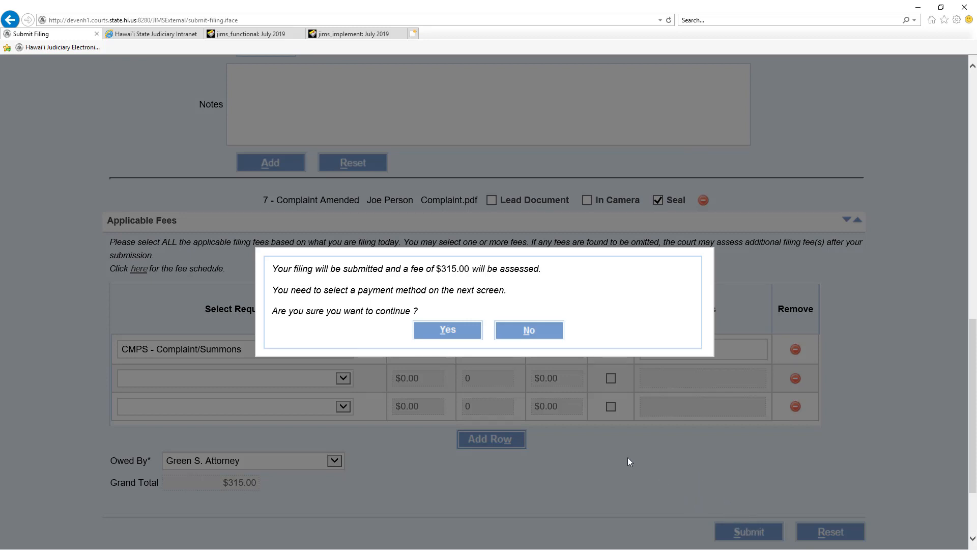
pyautogui.click(448, 330)
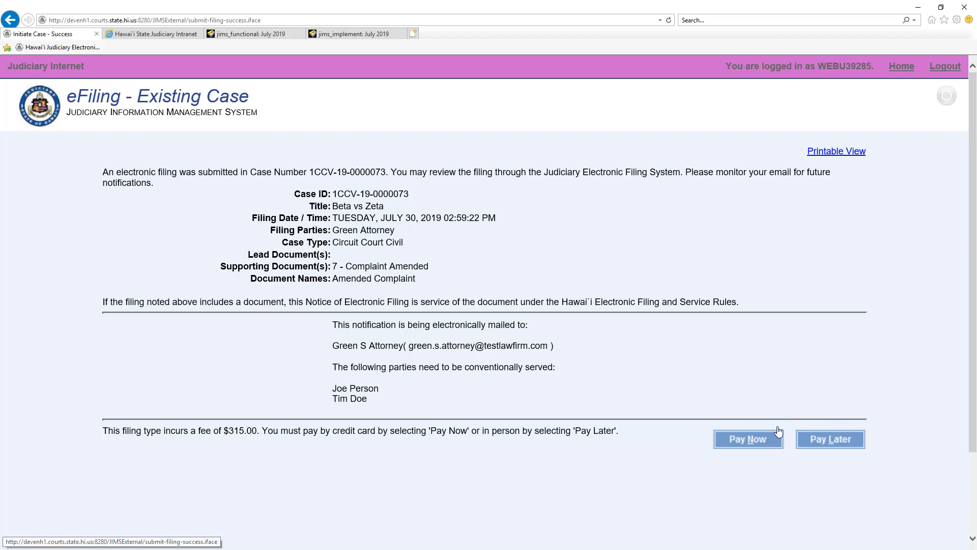
pyautogui.click(830, 441)
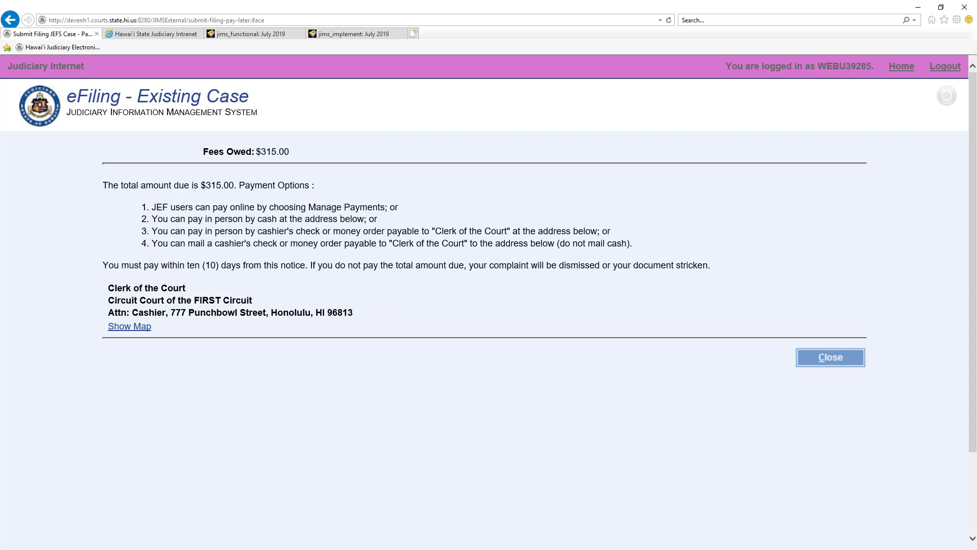
pyautogui.click(827, 359)
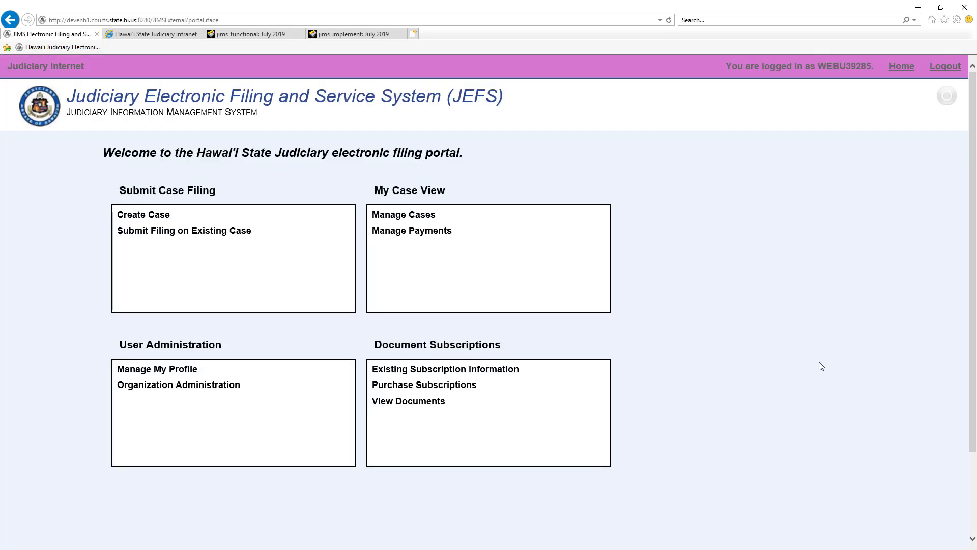